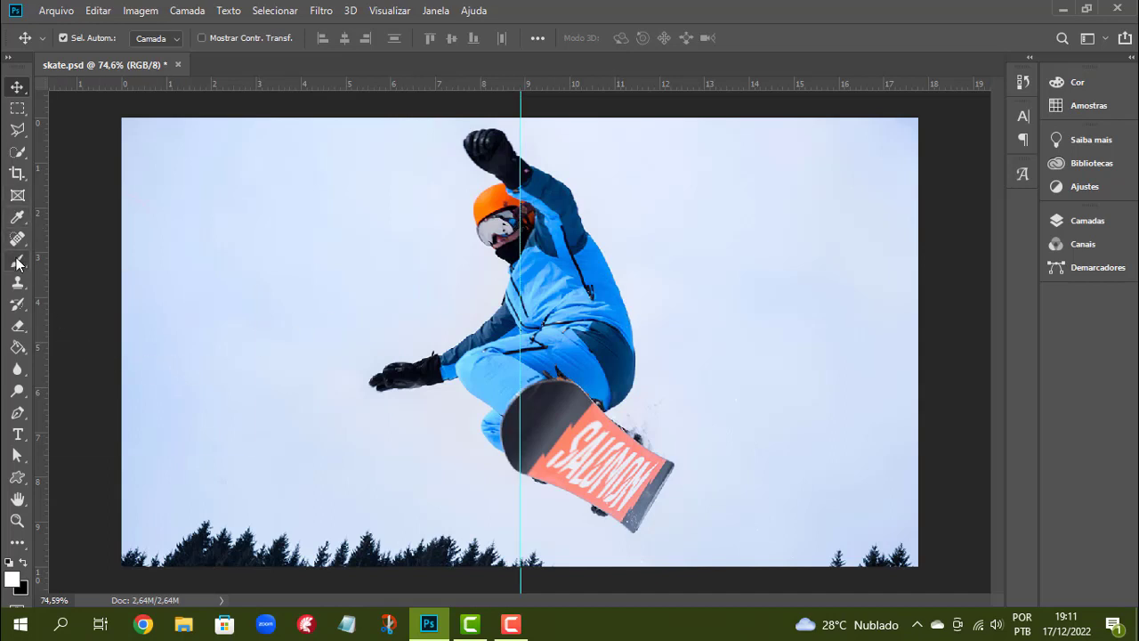
# Select the snowboarder's raised glove, arm, helmet, face and front torso with the Quick Selection tool
pyautogui.click(17, 149)
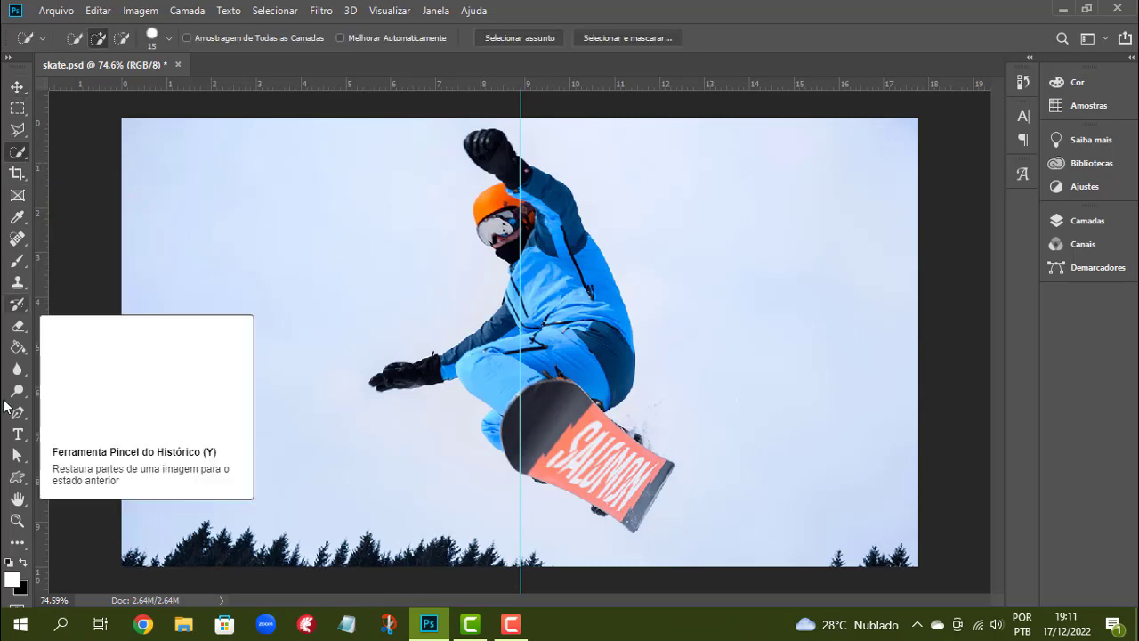
pyautogui.click(17, 521)
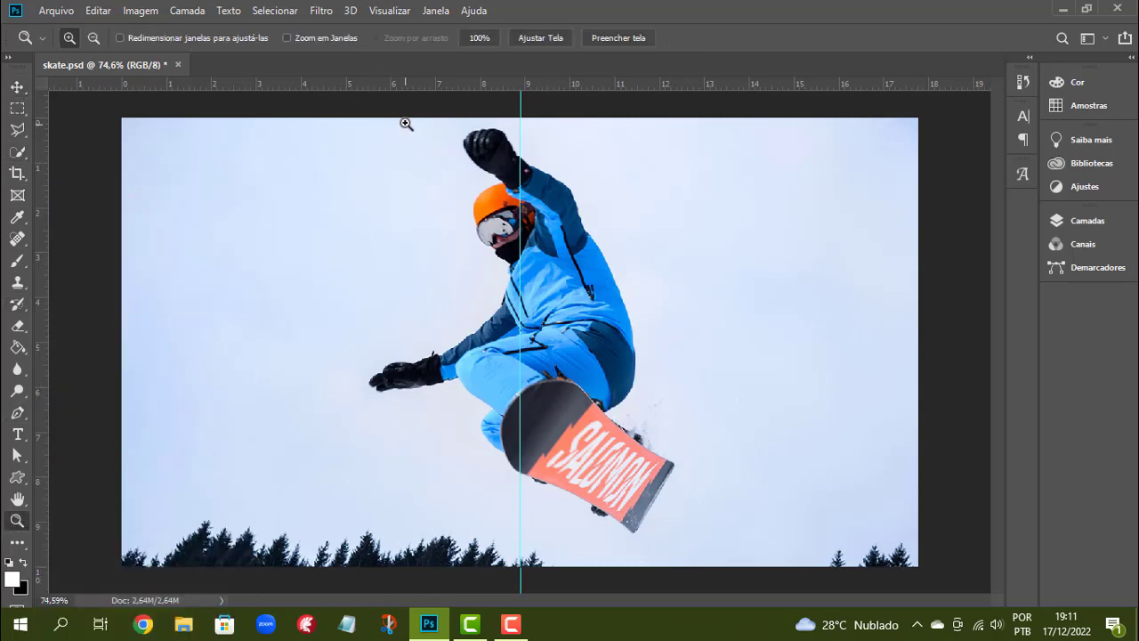
pyautogui.moveTo(405, 123); pyautogui.dragTo(605, 331)
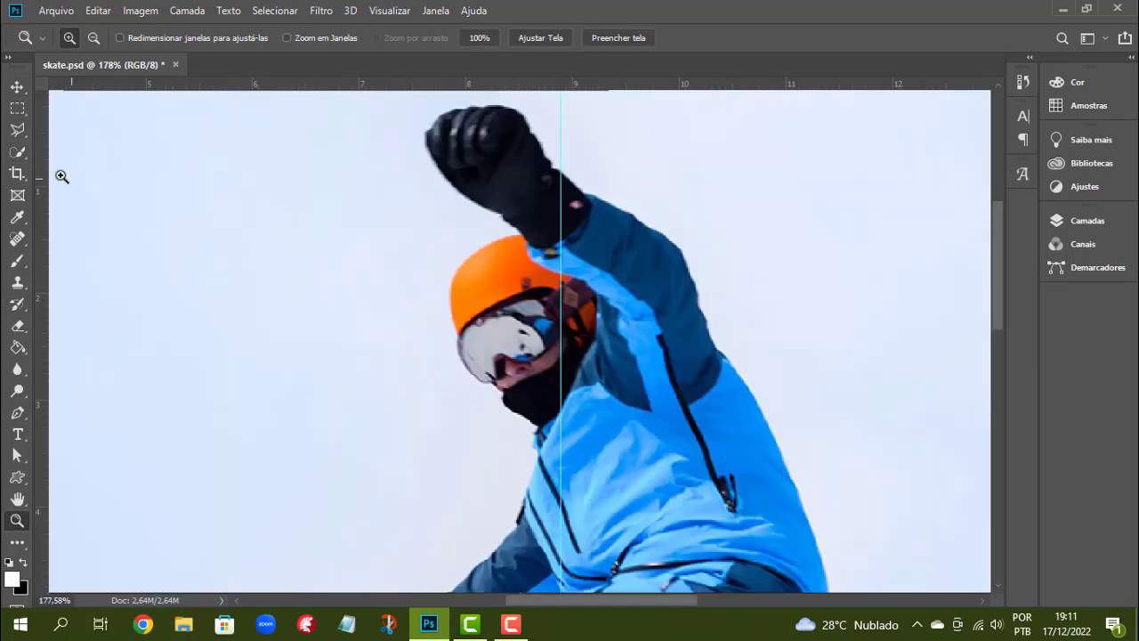
pyautogui.click(18, 150)
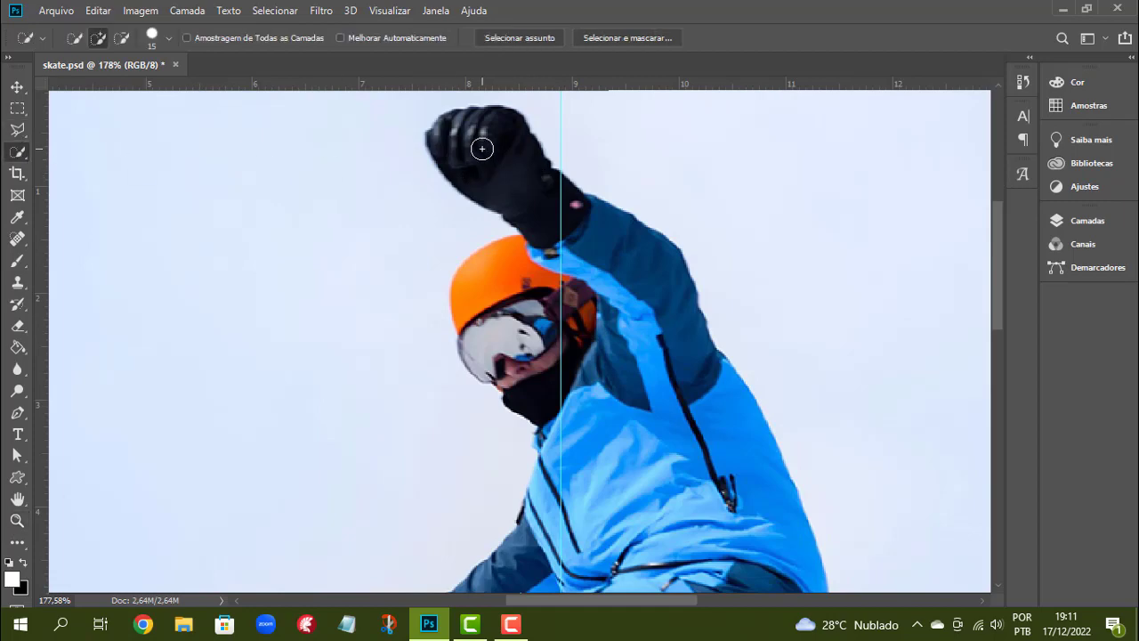
pyautogui.moveTo(481, 149)
pyautogui.mouseDown()
pyautogui.moveTo(568, 257)
pyautogui.moveTo(508, 274)
pyautogui.moveTo(506, 341)
pyautogui.moveTo(585, 404)
pyautogui.moveTo(572, 510)
pyautogui.moveTo(545, 537)
pyautogui.moveTo(536, 576)
pyautogui.mouseUp()
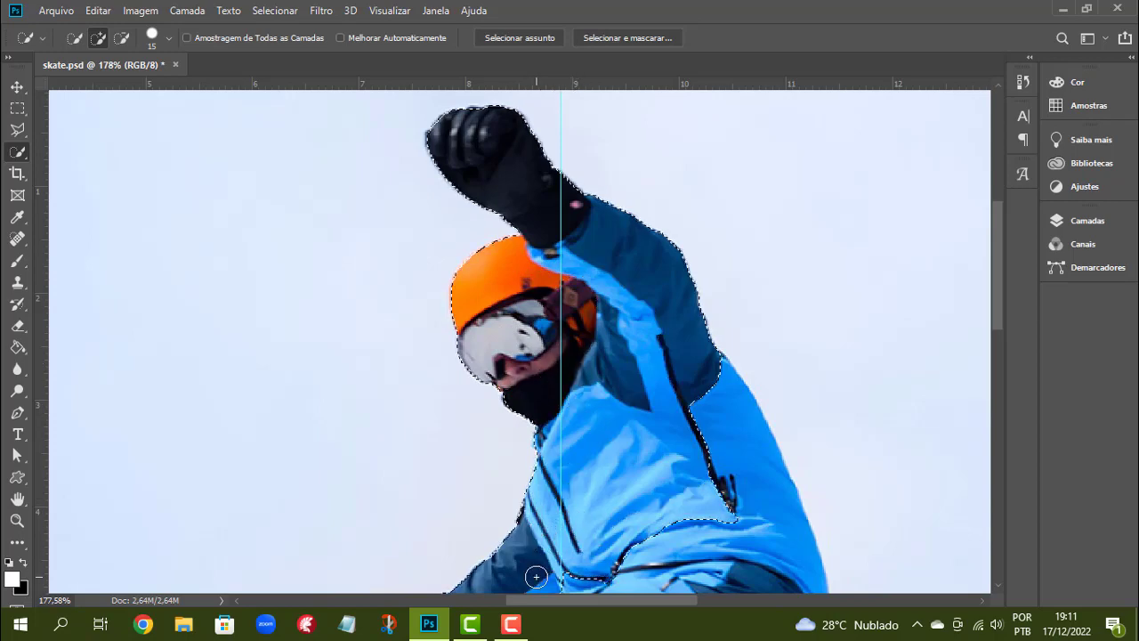
# Extend the quick selection over the lower arm and glove, the legs and the front part of the snowboard
pyautogui.scroll(-3, 539, 569)
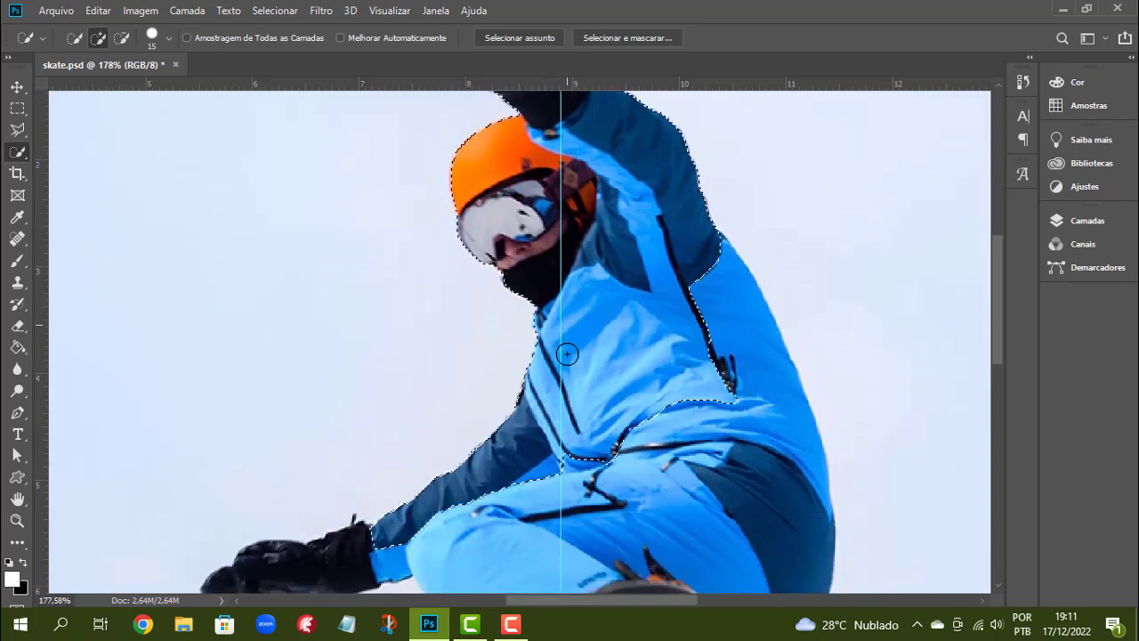
pyautogui.scroll(-6, 566, 354)
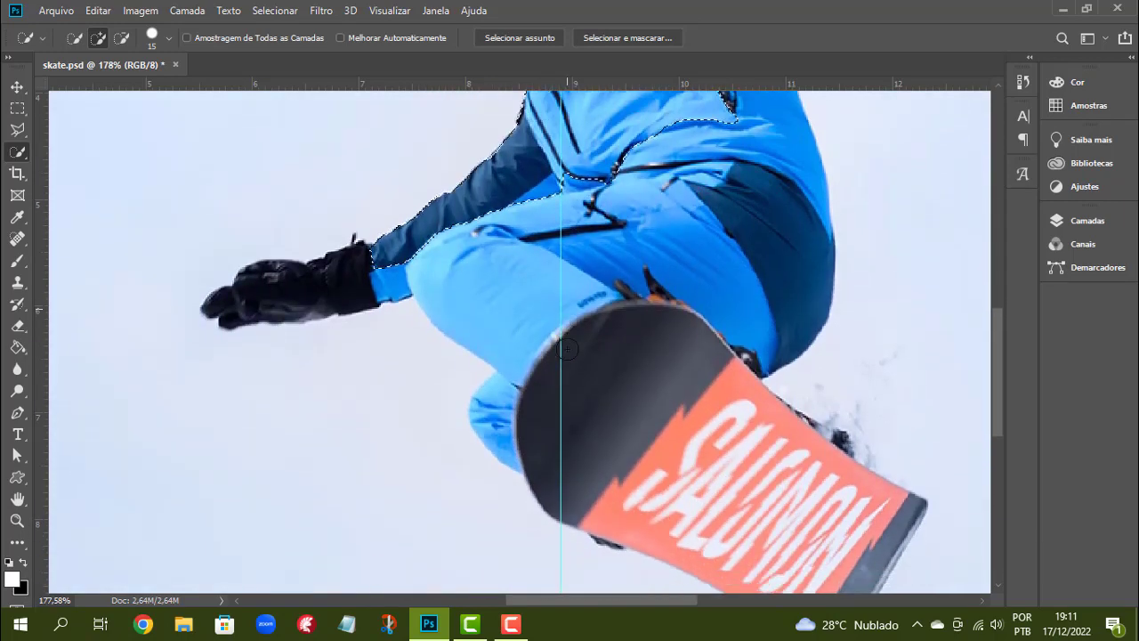
pyautogui.scroll(-1, 567, 350)
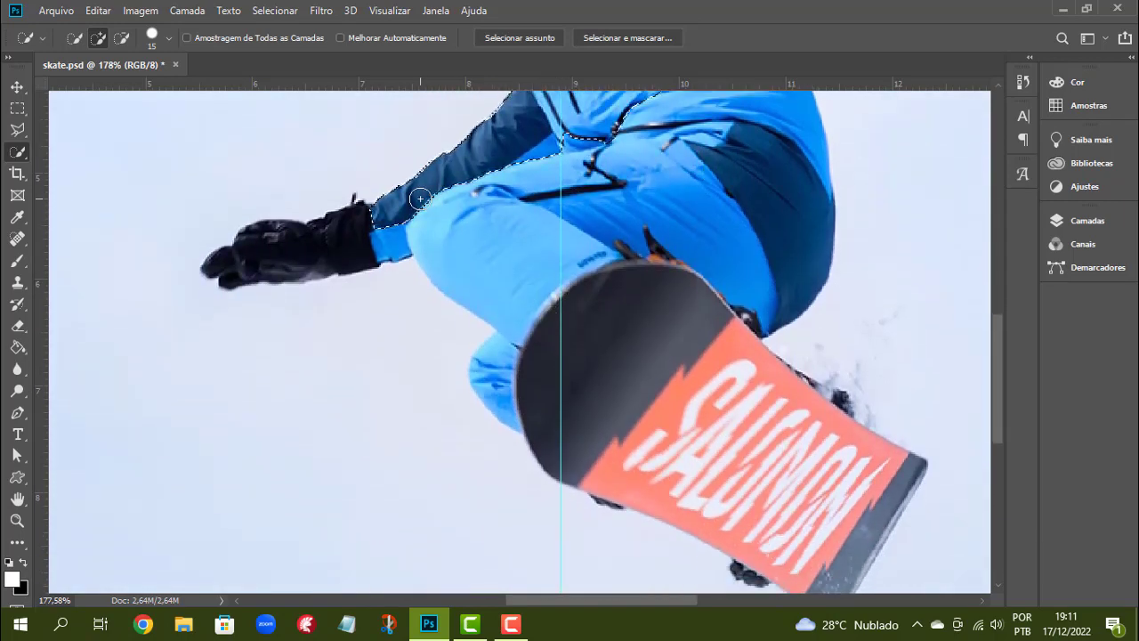
pyautogui.moveTo(419, 198)
pyautogui.mouseDown()
pyautogui.moveTo(341, 233)
pyautogui.moveTo(435, 236)
pyautogui.moveTo(475, 254)
pyautogui.moveTo(527, 318)
pyautogui.moveTo(504, 388)
pyautogui.moveTo(593, 455)
pyautogui.moveTo(655, 476)
pyautogui.moveTo(670, 333)
pyautogui.moveTo(655, 234)
pyautogui.moveTo(639, 188)
pyautogui.mouseUp()
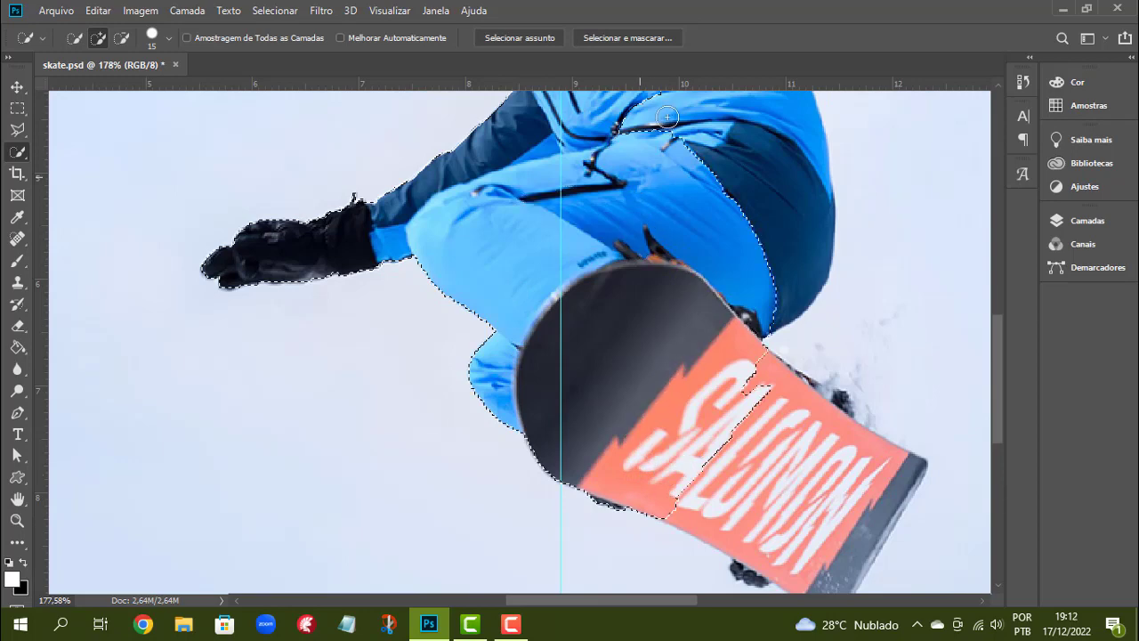
pyautogui.moveTo(667, 116); pyautogui.dragTo(668, 99)
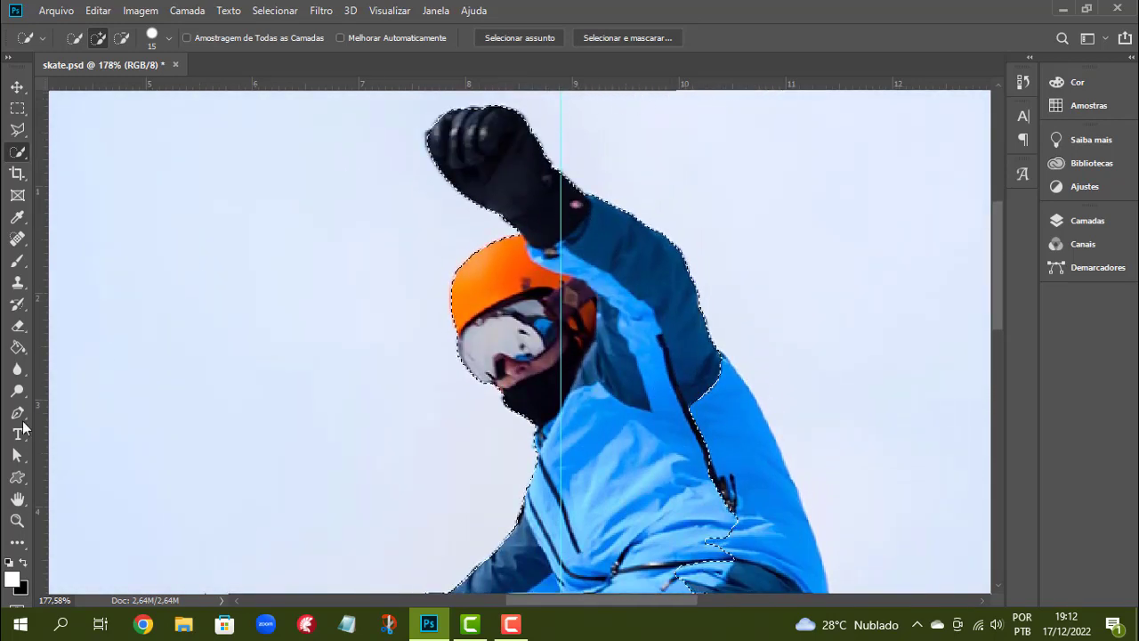
# Subtract everything right of the vertical guide from the snowboarder selection with the Polygonal Lasso tool
pyautogui.click(19, 501)
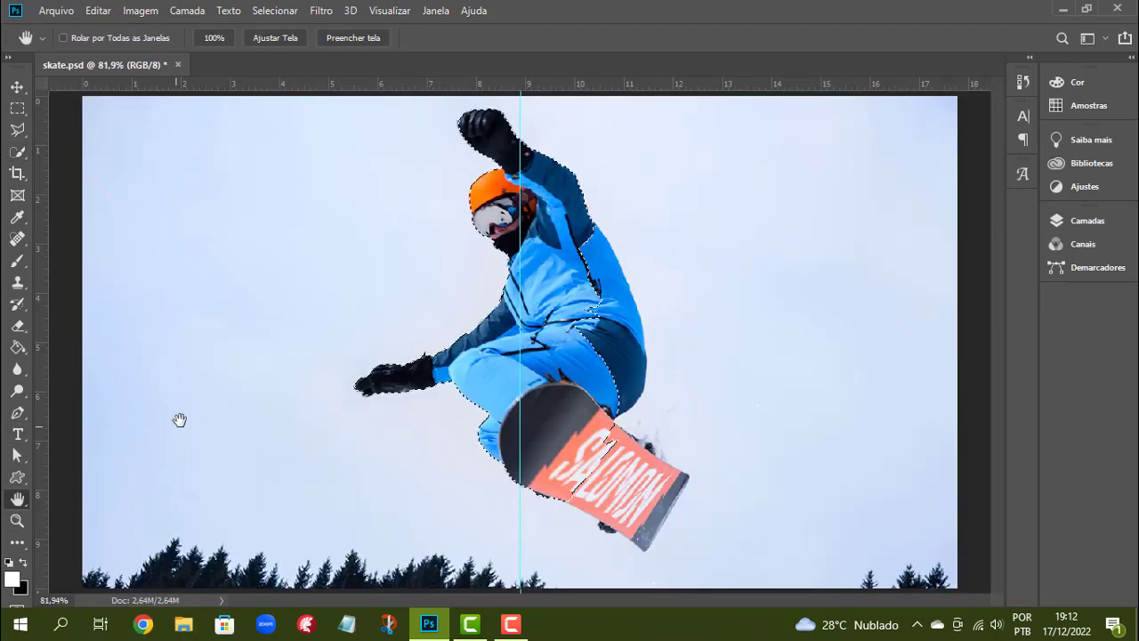
pyautogui.click(17, 129)
pyautogui.moveTo(565, 175); pyautogui.dragTo(528, 122)
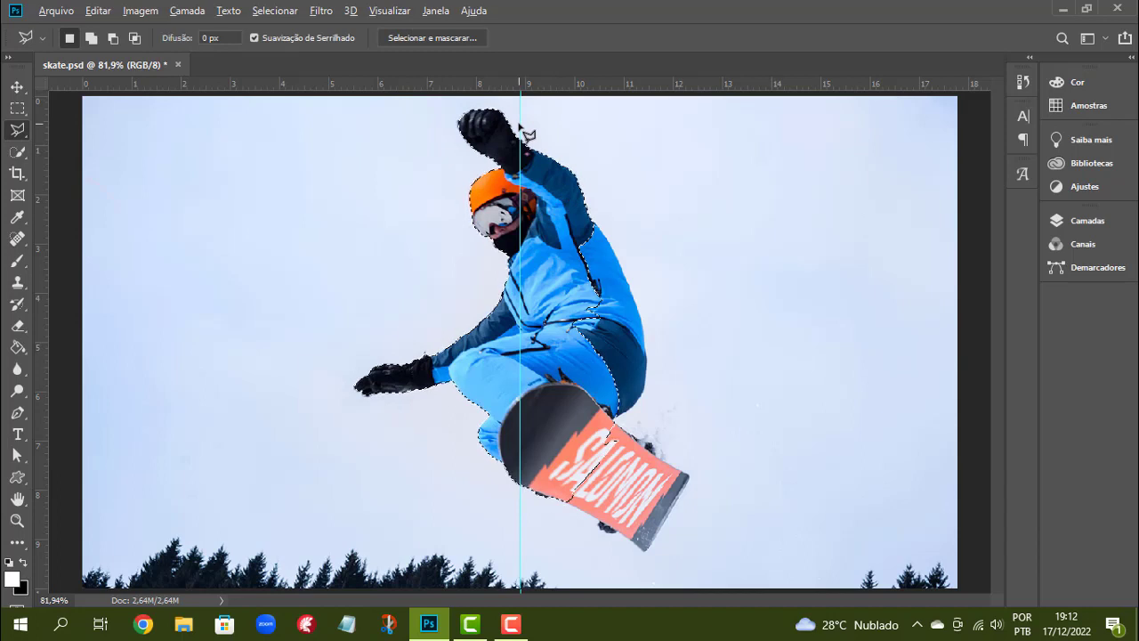
pyautogui.press('alt')
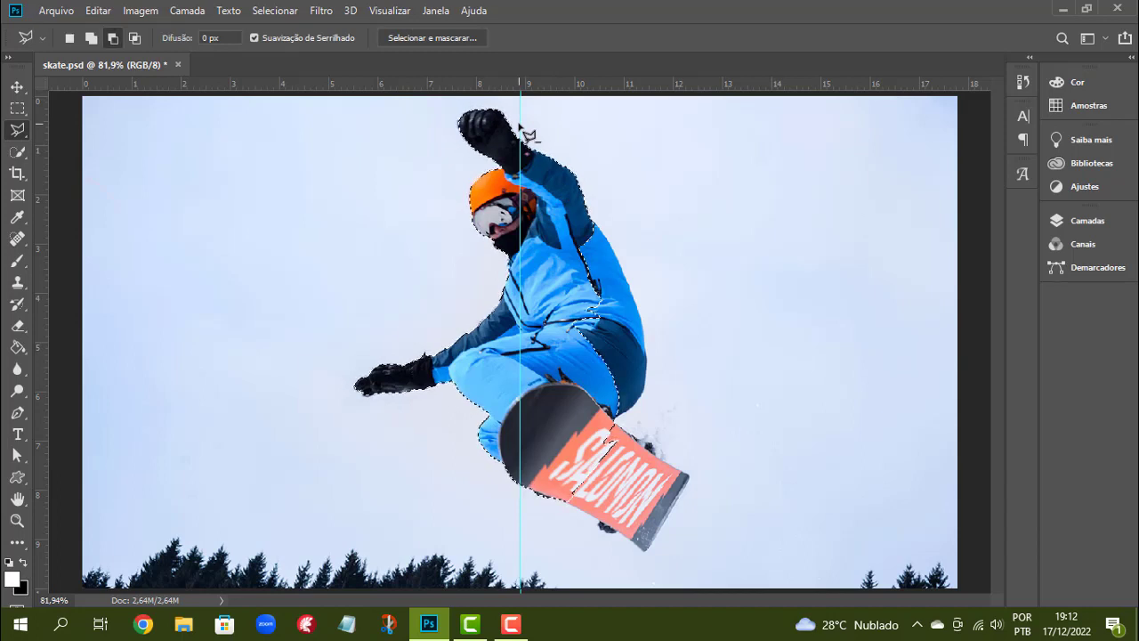
pyautogui.click(521, 511)
pyautogui.click(605, 537)
pyautogui.click(676, 397)
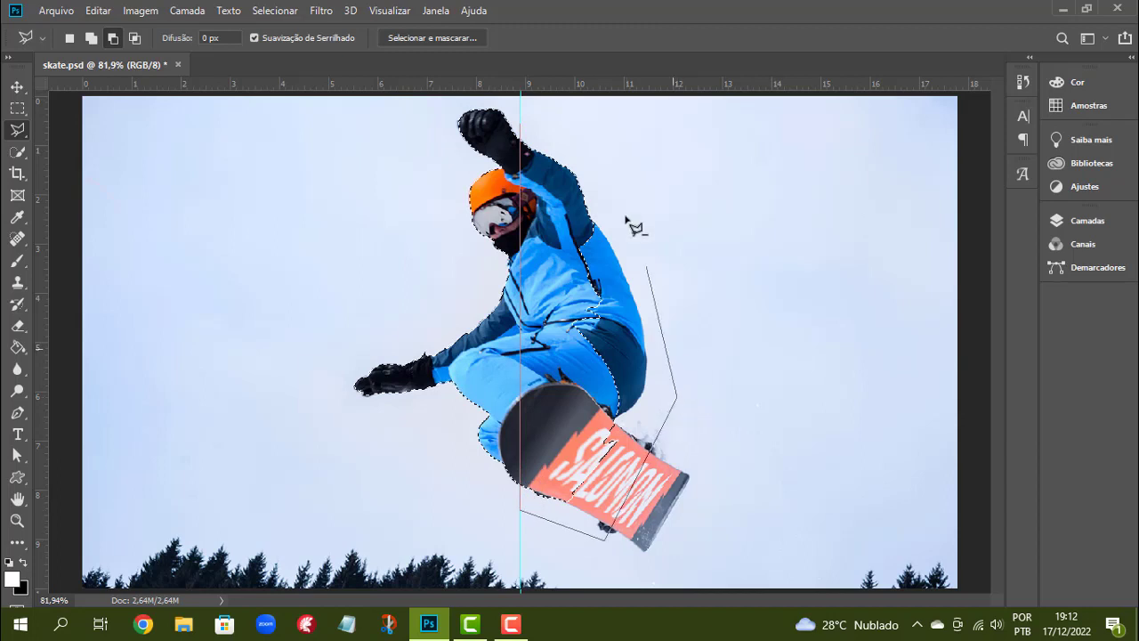
pyautogui.click(623, 185)
pyautogui.click(577, 122)
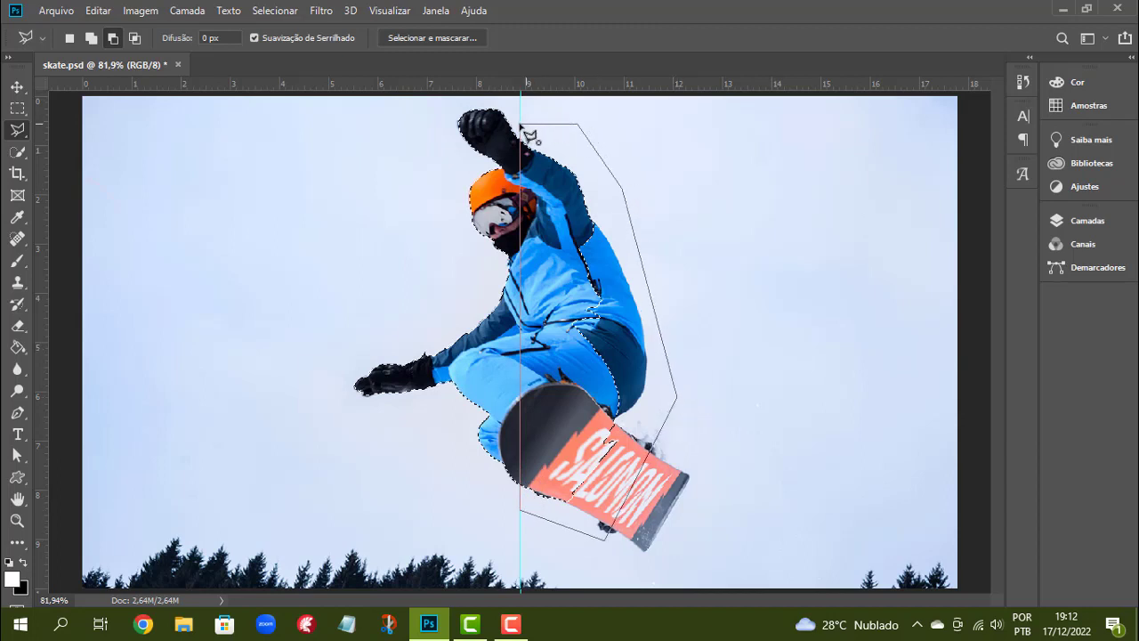
pyautogui.keyDown('alt'); pyautogui.doubleClick(521, 126); pyautogui.keyUp('alt')
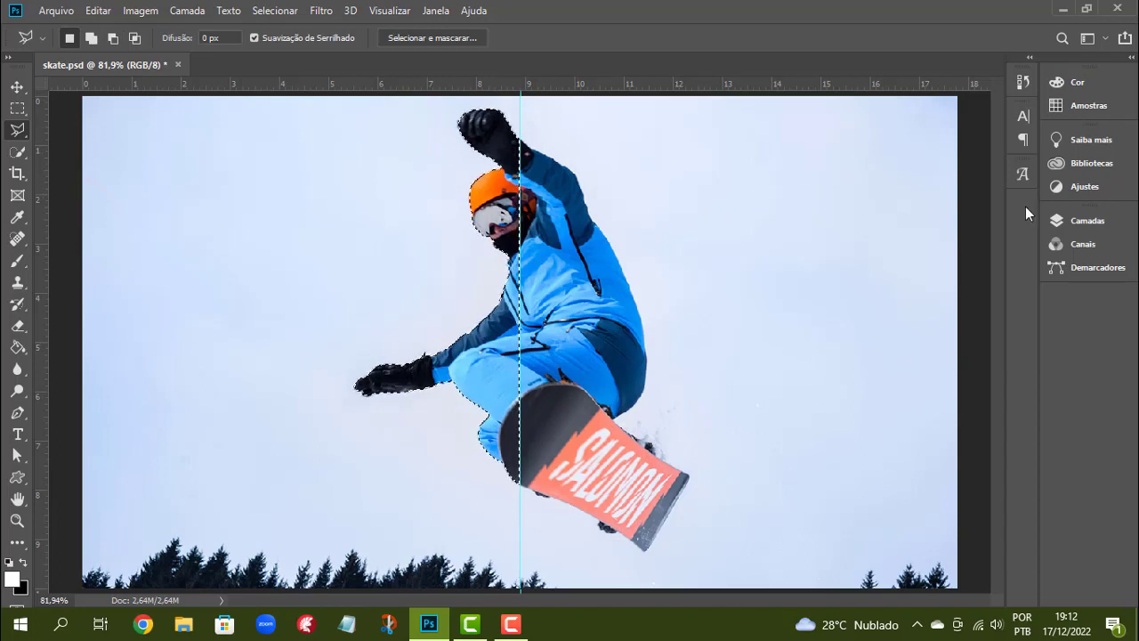
# Copy the selected left half of the snowboarder to a new layer and check it with the background briefly hidden
pyautogui.click(1073, 220)
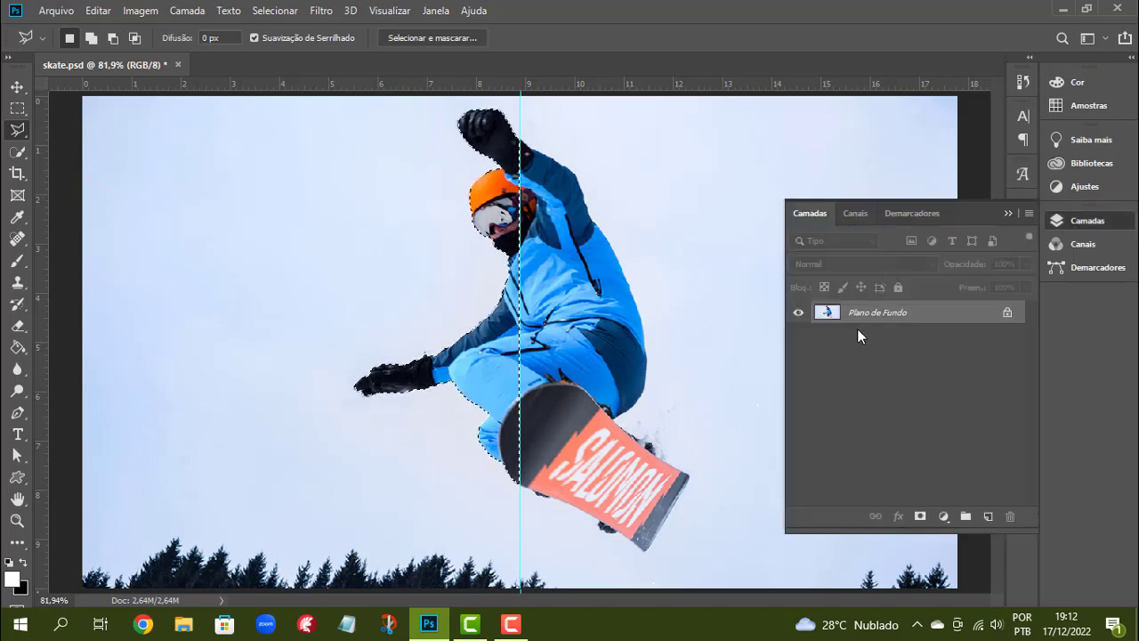
pyautogui.hotkey('ctrl', 'j')
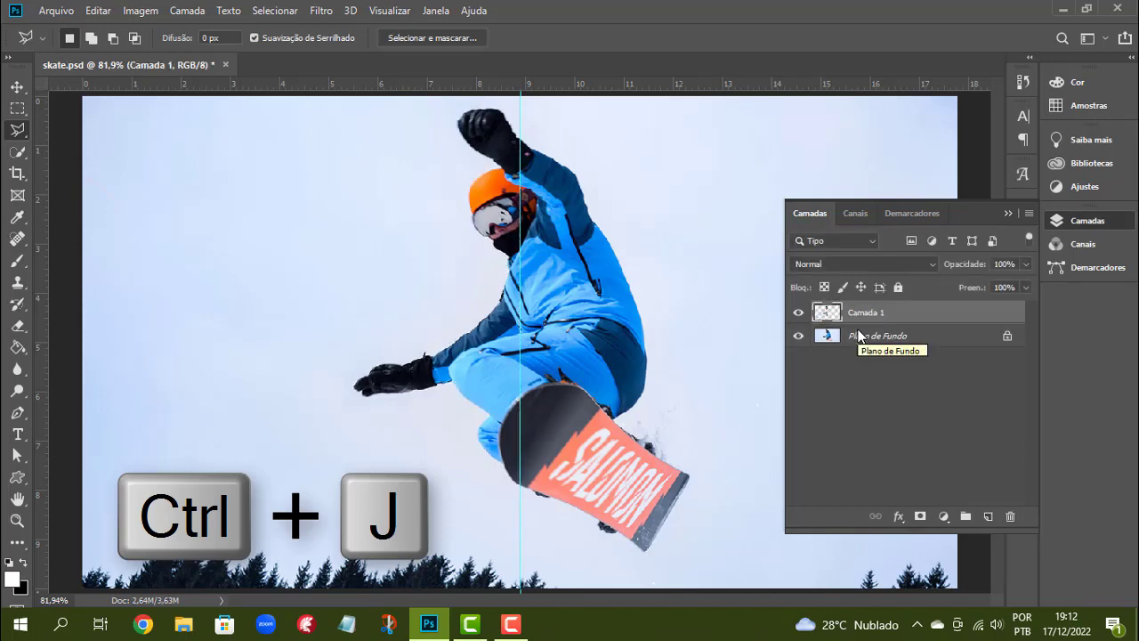
pyautogui.click(798, 336)
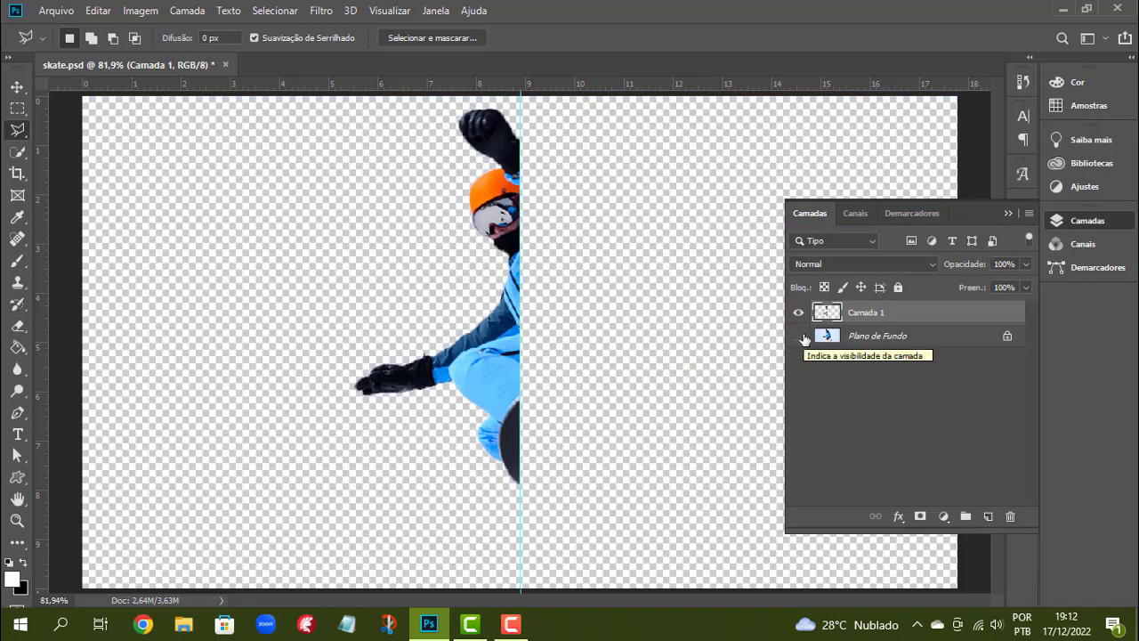
pyautogui.click(798, 335)
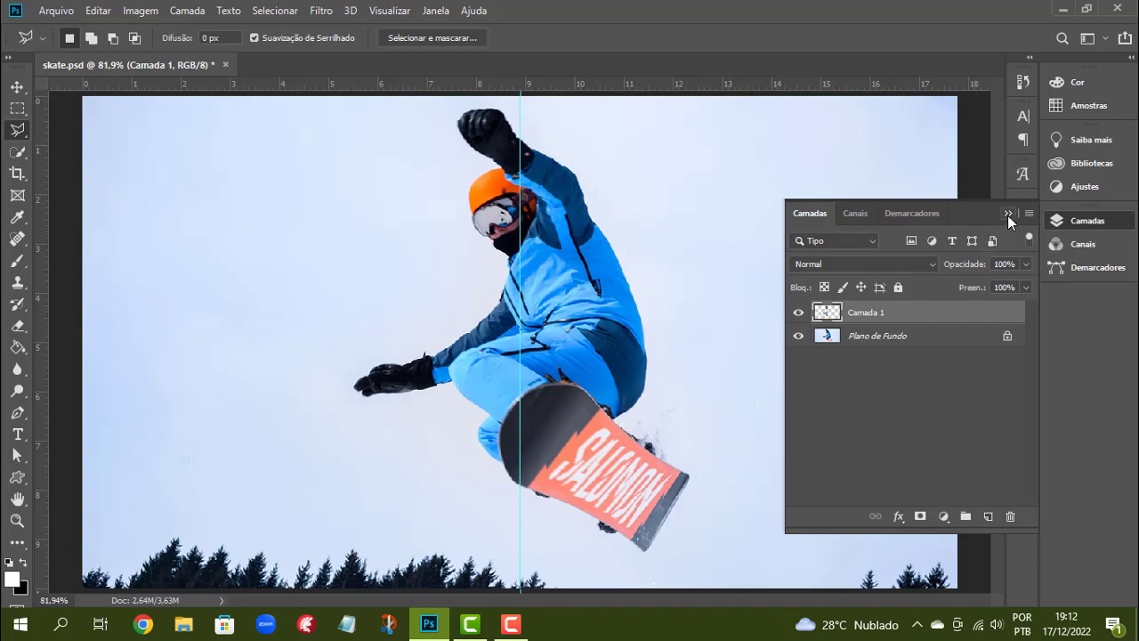
# Select the left half of the Plano de Fundo layer up to the guide with a rectangular marquee and fill it with white
pyautogui.click(906, 342)
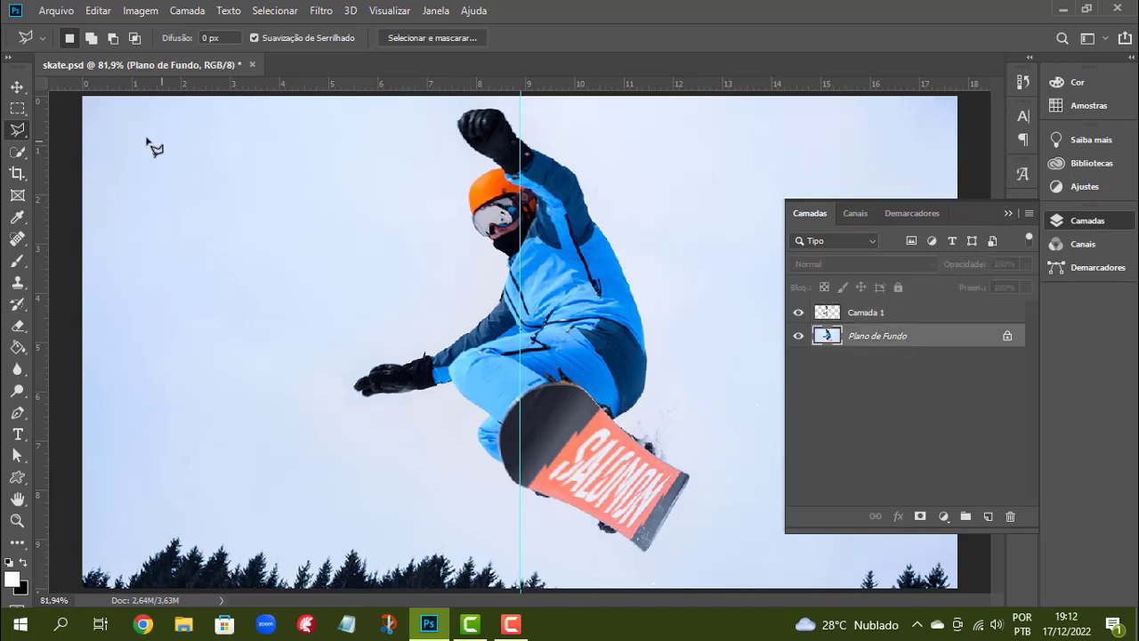
pyautogui.click(17, 107)
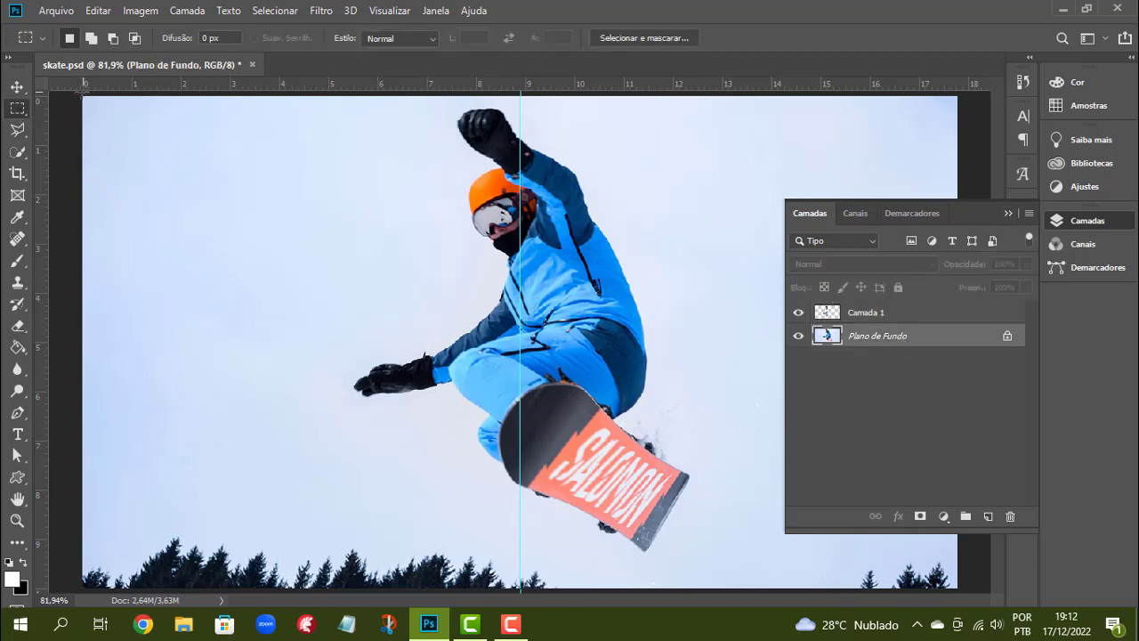
pyautogui.moveTo(82, 95); pyautogui.dragTo(518, 601)
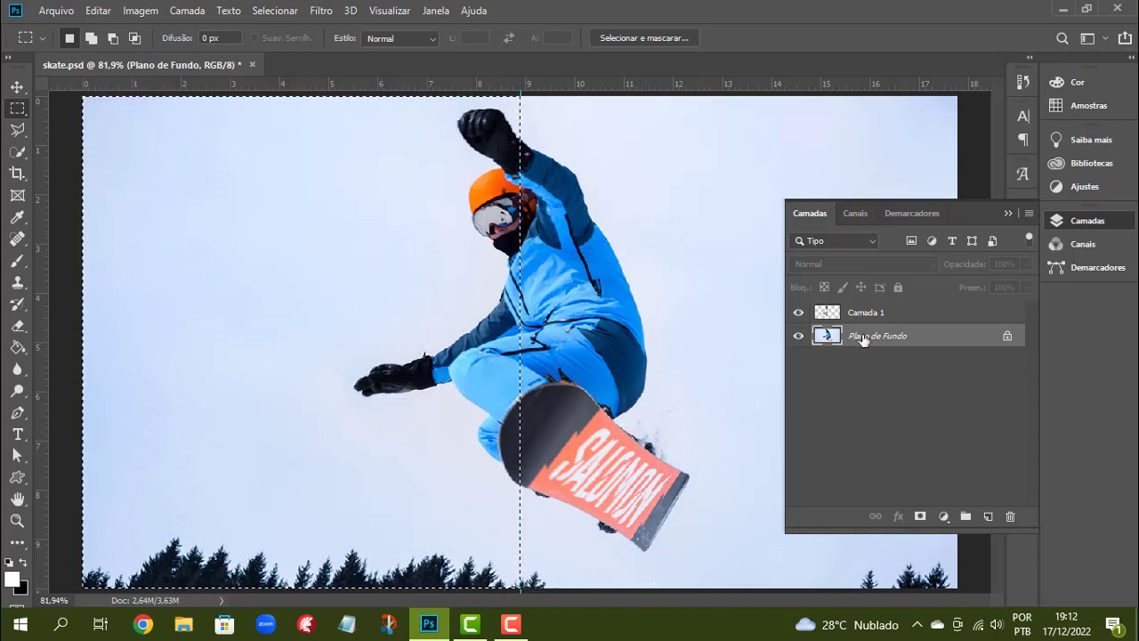
pyautogui.press('Delete')
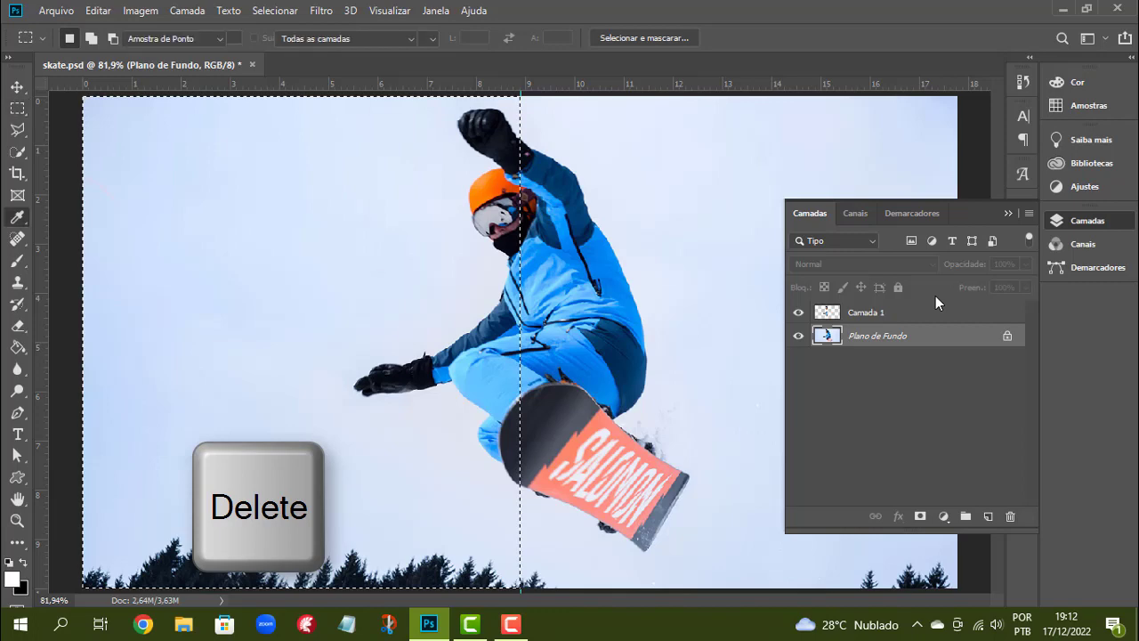
pyautogui.click(715, 149)
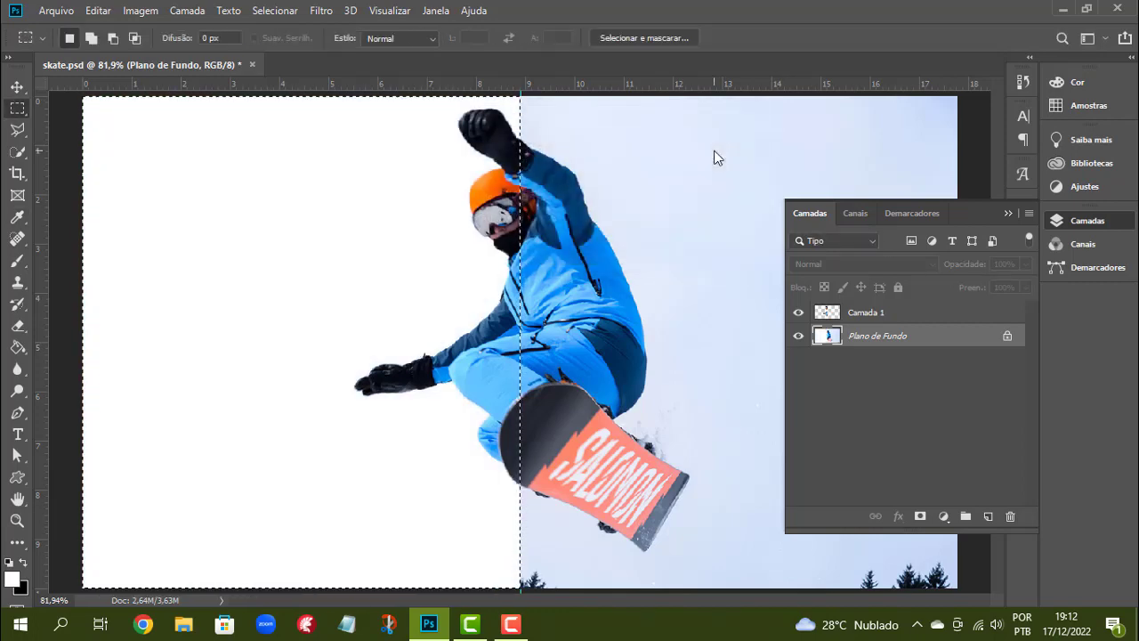
# Deselect the left half of the image and remove the vertical guide from the canvas
pyautogui.click(1006, 212)
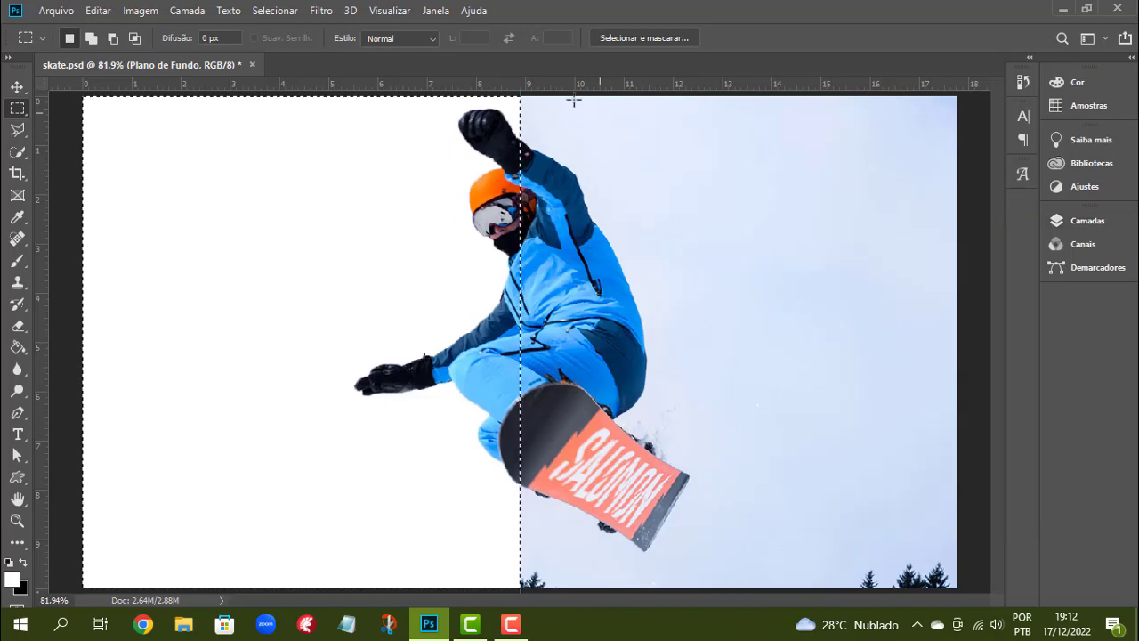
pyautogui.click(274, 10)
pyautogui.click(406, 46)
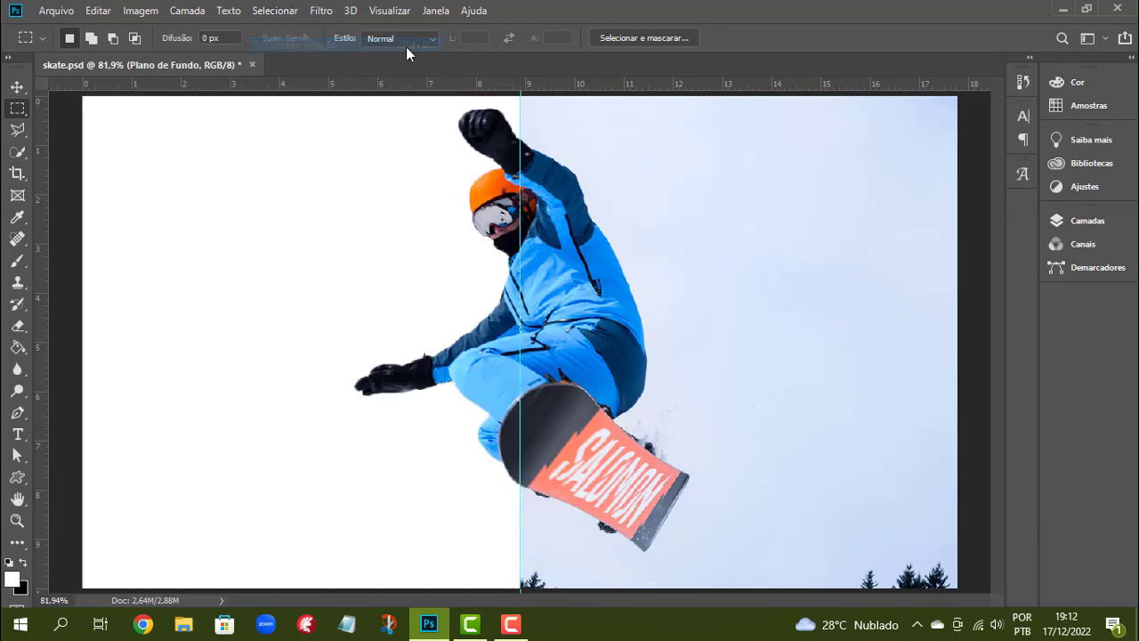
pyautogui.click(17, 86)
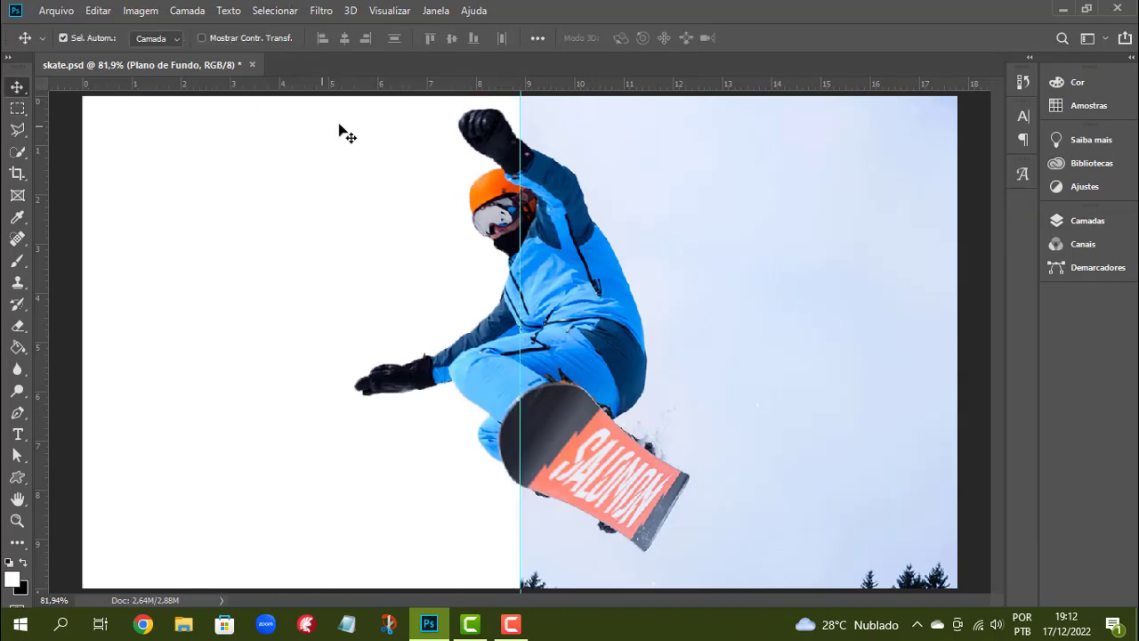
pyautogui.moveTo(517, 129); pyautogui.dragTo(9, 138)
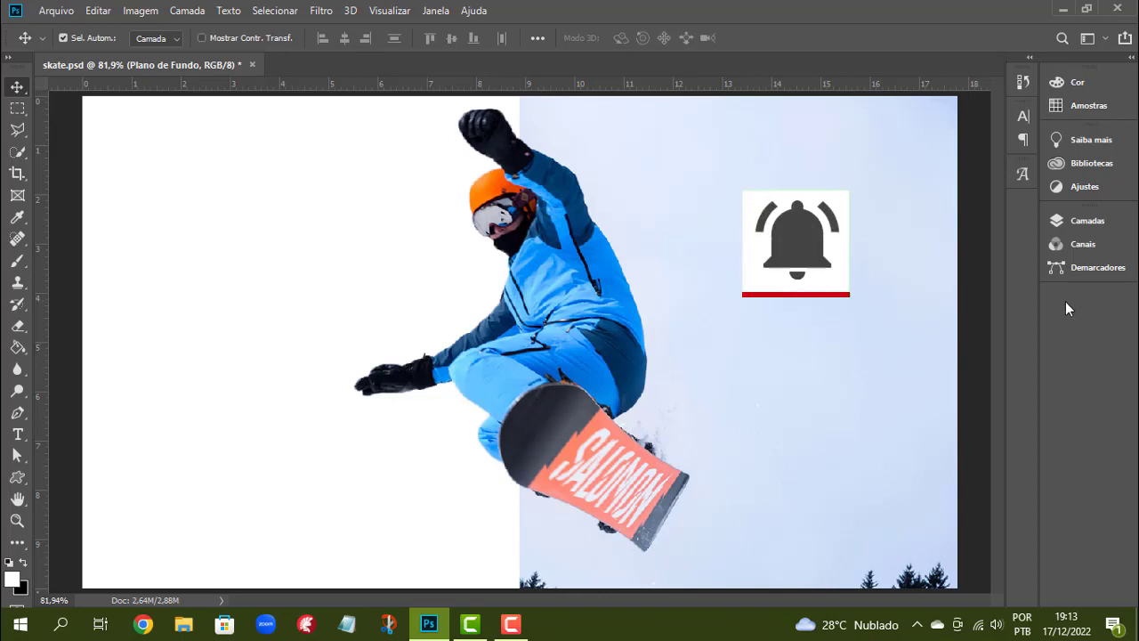
# Paint white splatter with the size 67 brush over the snowboarder's back, legs and board on the Plano de Fundo layer
pyautogui.click(18, 262)
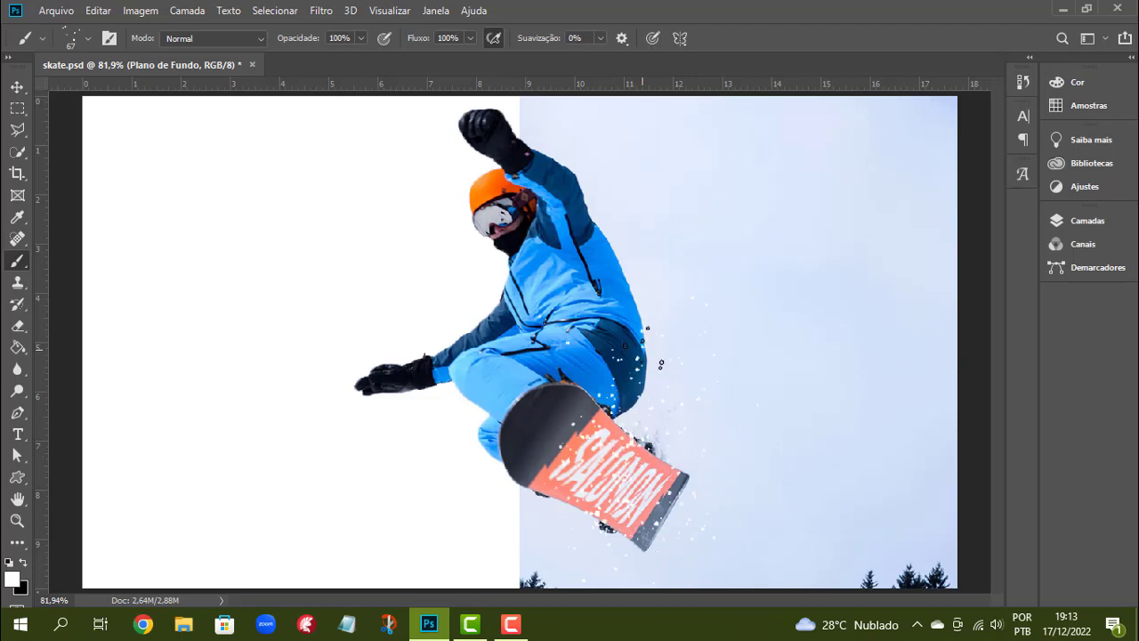
pyautogui.moveTo(655, 429)
pyautogui.mouseDown()
pyautogui.moveTo(616, 451)
pyautogui.moveTo(614, 525)
pyautogui.mouseUp()
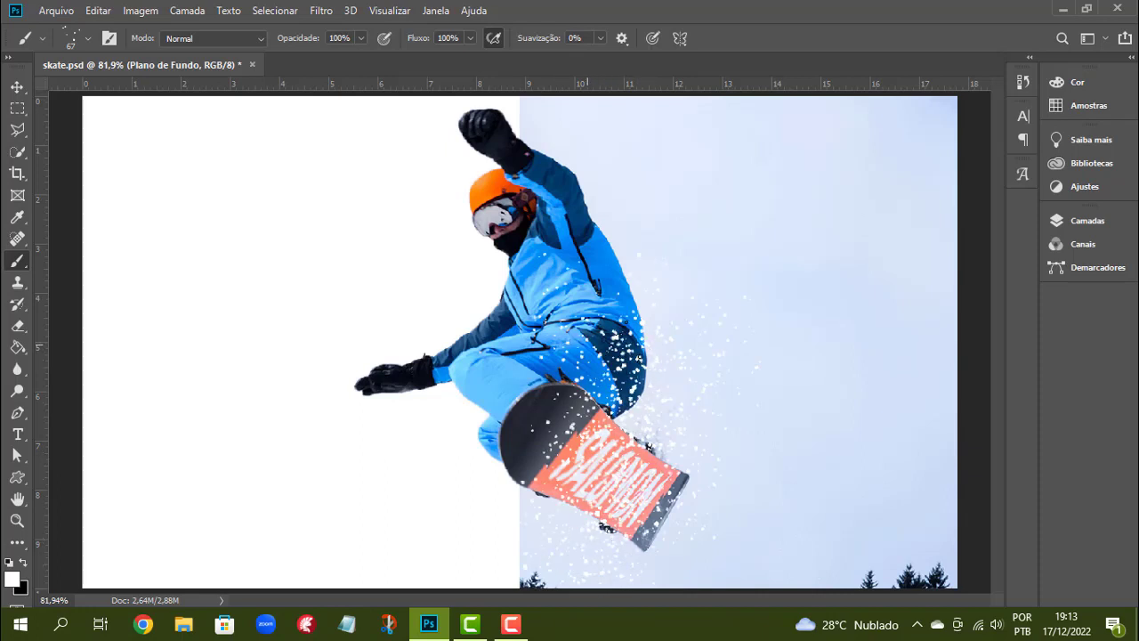
pyautogui.moveTo(620, 260)
pyautogui.mouseDown()
pyautogui.moveTo(660, 246)
pyautogui.moveTo(654, 398)
pyautogui.moveTo(683, 499)
pyautogui.moveTo(663, 534)
pyautogui.mouseUp()
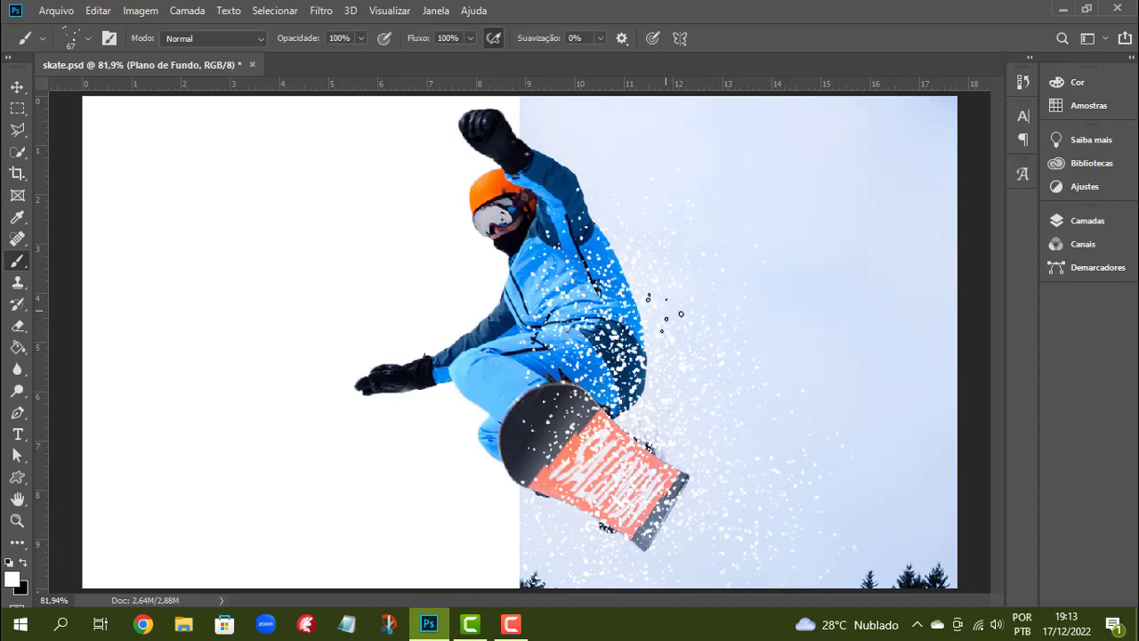
# Set the foreground color to the light blue sampled from the snowboarder's pants
pyautogui.click(1088, 221)
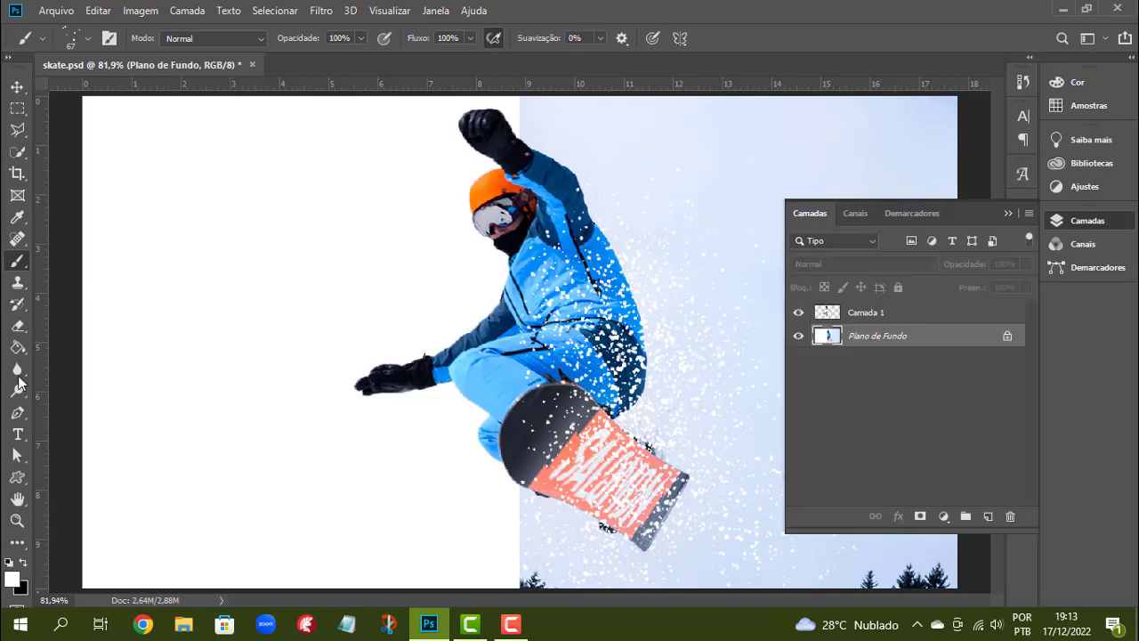
pyautogui.click(12, 578)
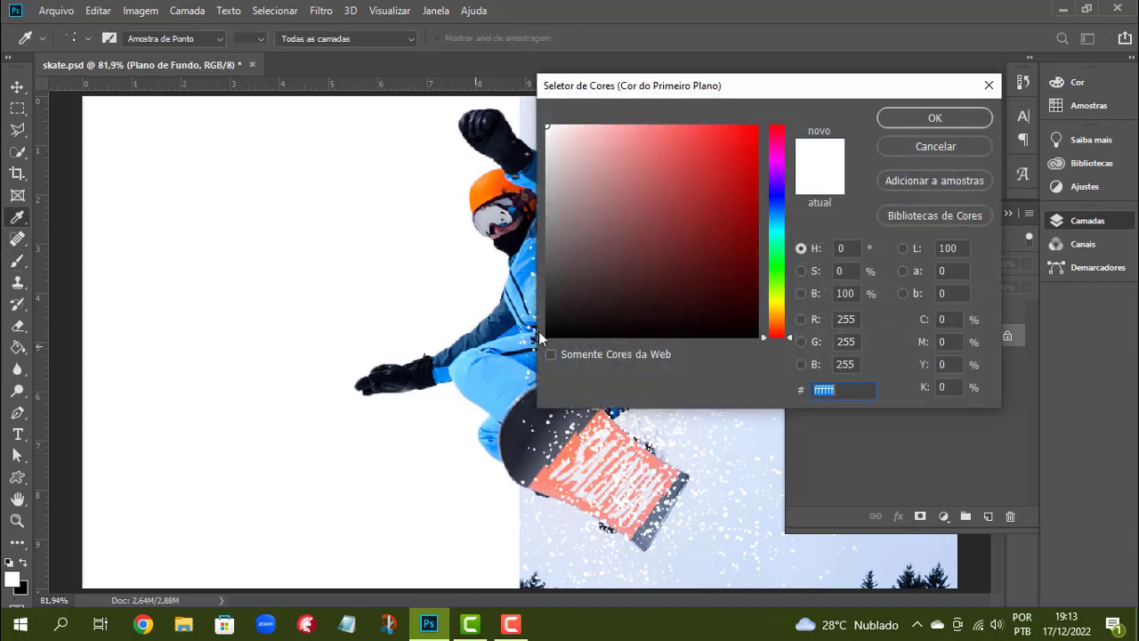
pyautogui.click(502, 357)
pyautogui.click(934, 118)
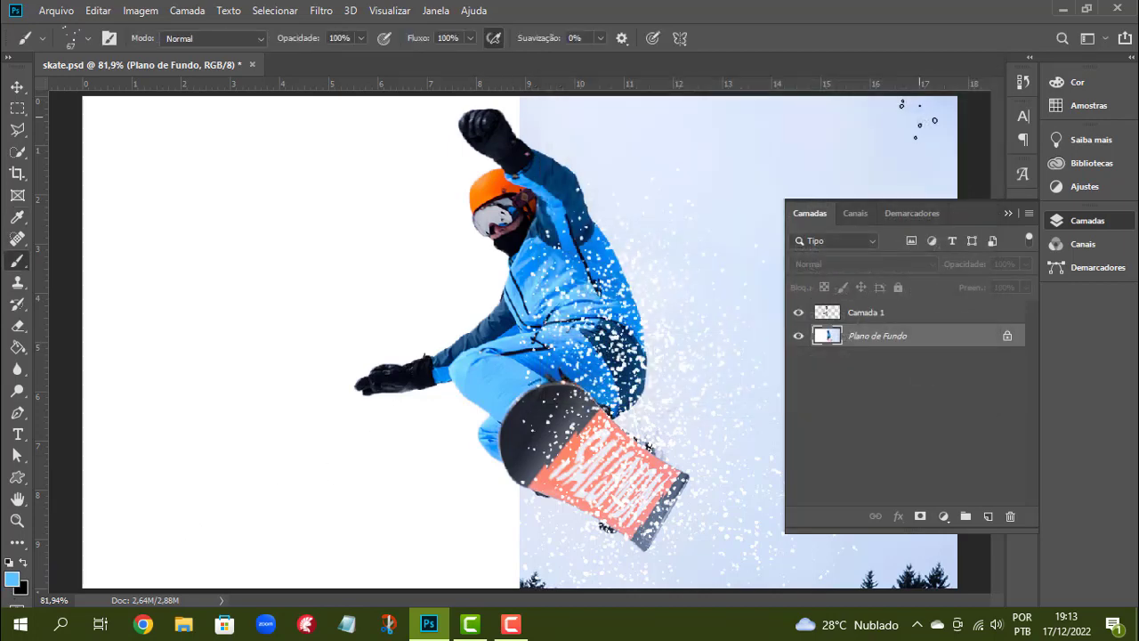
# Paint light blue splatter across the white half of the image on the Plano de Fundo layer
pyautogui.moveTo(407, 255)
pyautogui.mouseDown()
pyautogui.moveTo(454, 173)
pyautogui.moveTo(344, 145)
pyautogui.moveTo(128, 148)
pyautogui.moveTo(132, 205)
pyautogui.moveTo(155, 263)
pyautogui.moveTo(219, 298)
pyautogui.moveTo(309, 267)
pyautogui.moveTo(386, 360)
pyautogui.moveTo(186, 423)
pyautogui.moveTo(134, 457)
pyautogui.moveTo(161, 508)
pyautogui.moveTo(414, 443)
pyautogui.moveTo(452, 480)
pyautogui.mouseUp()
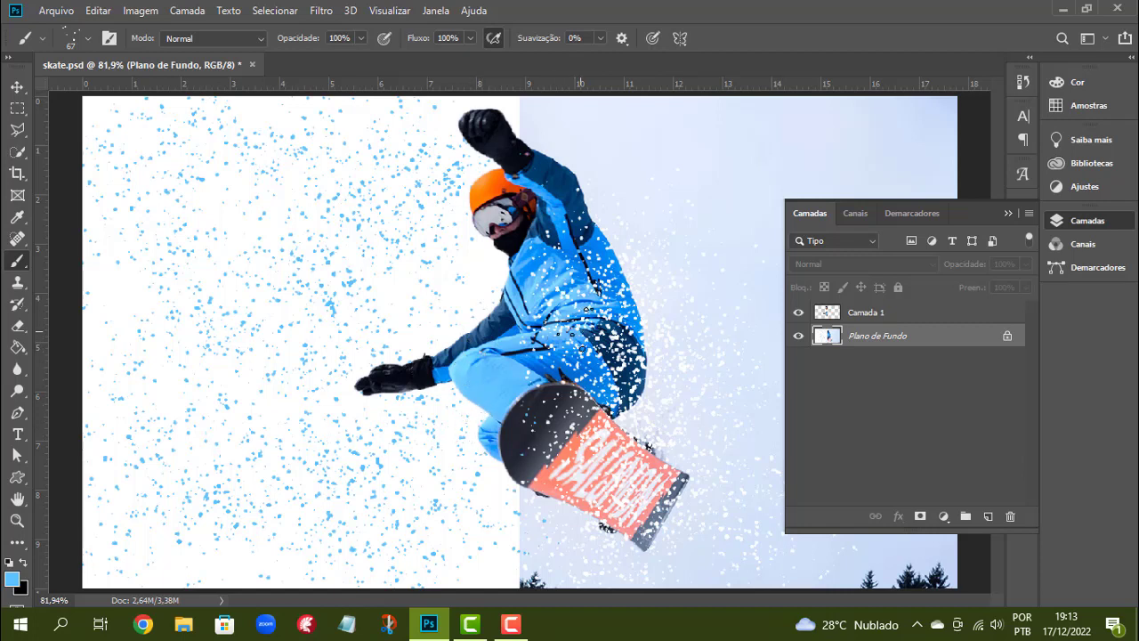
pyautogui.click(834, 316)
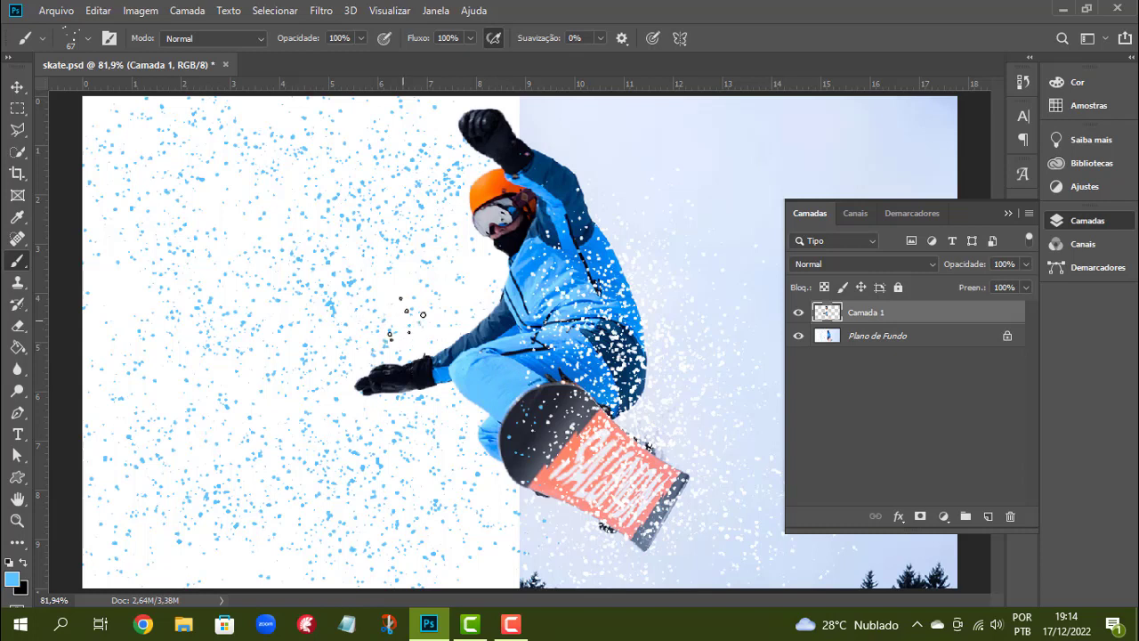
pyautogui.click(854, 337)
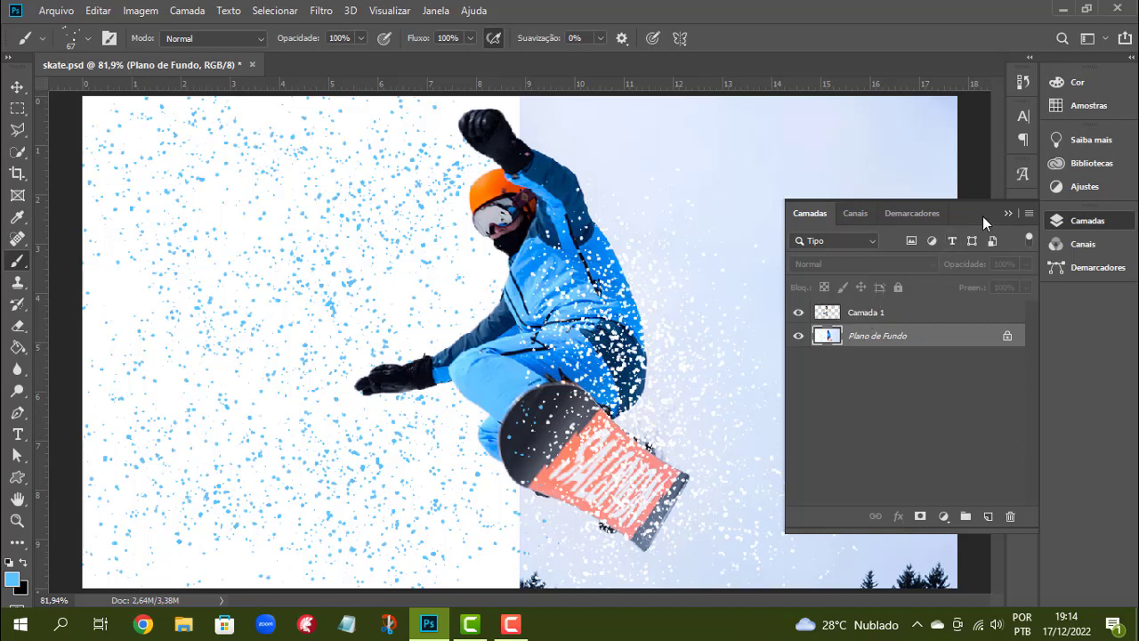
pyautogui.click(1009, 213)
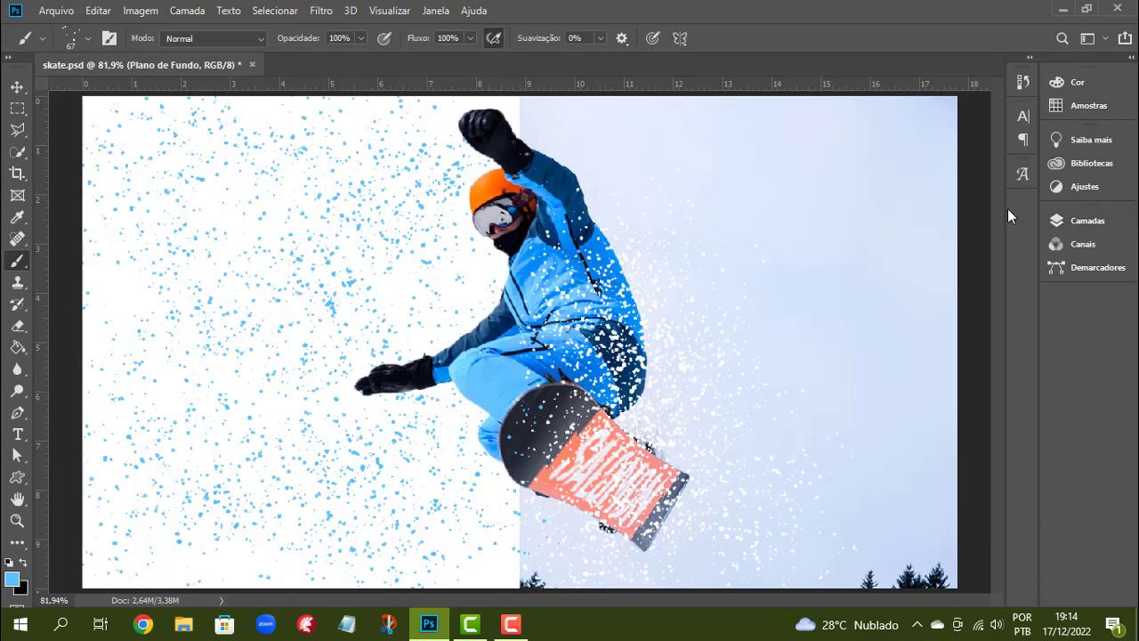
# On the Plano de Fundo layer, draw a closed triangular Pen path from the snowboarder's chest to the image's top edge, just right of the raised arm
pyautogui.press('v')
pyautogui.click(1077, 220)
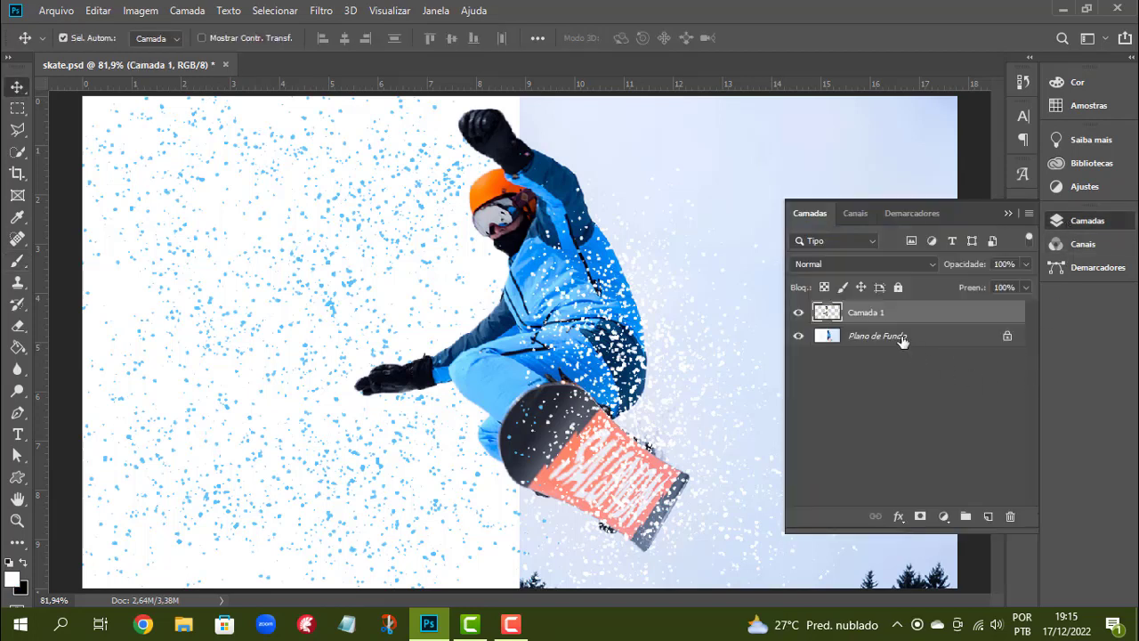
pyautogui.click(902, 341)
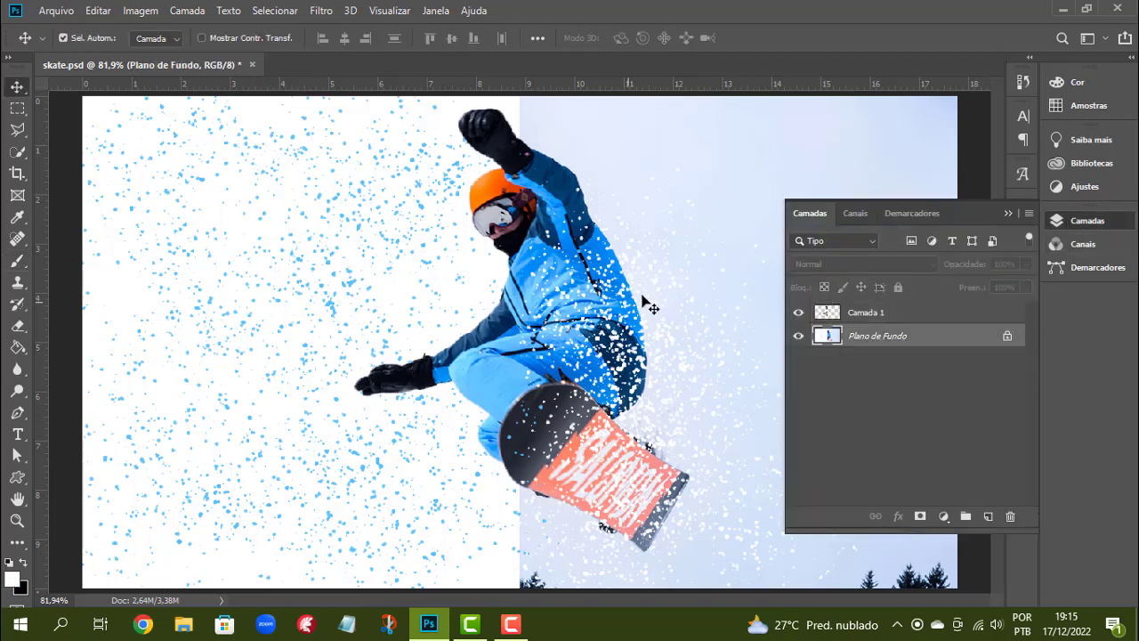
pyautogui.click(1006, 214)
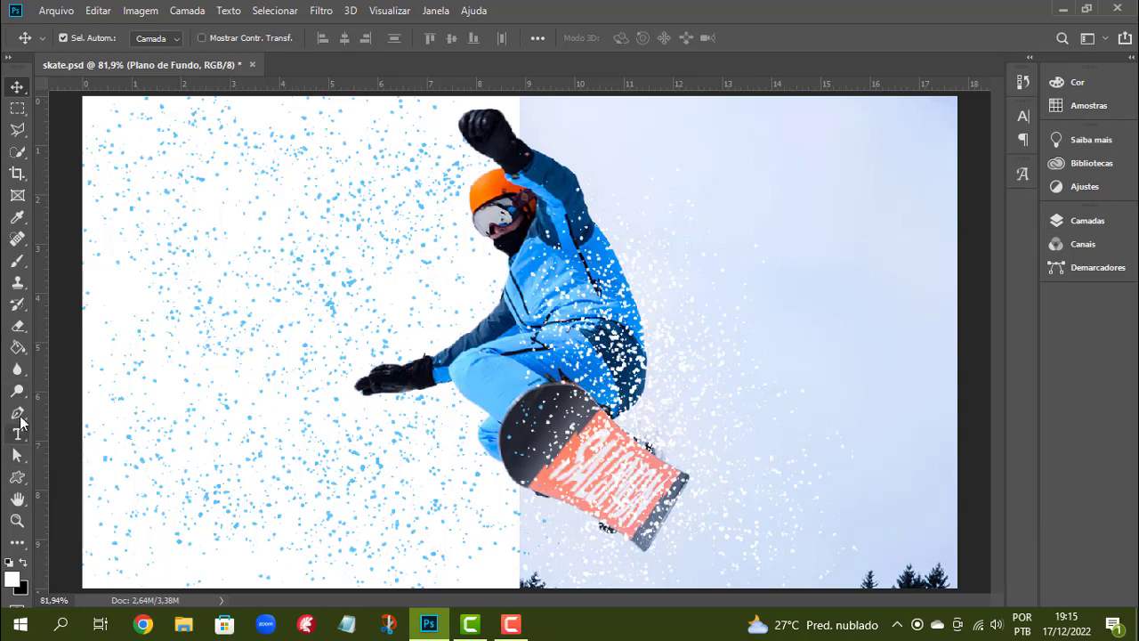
pyautogui.click(17, 412)
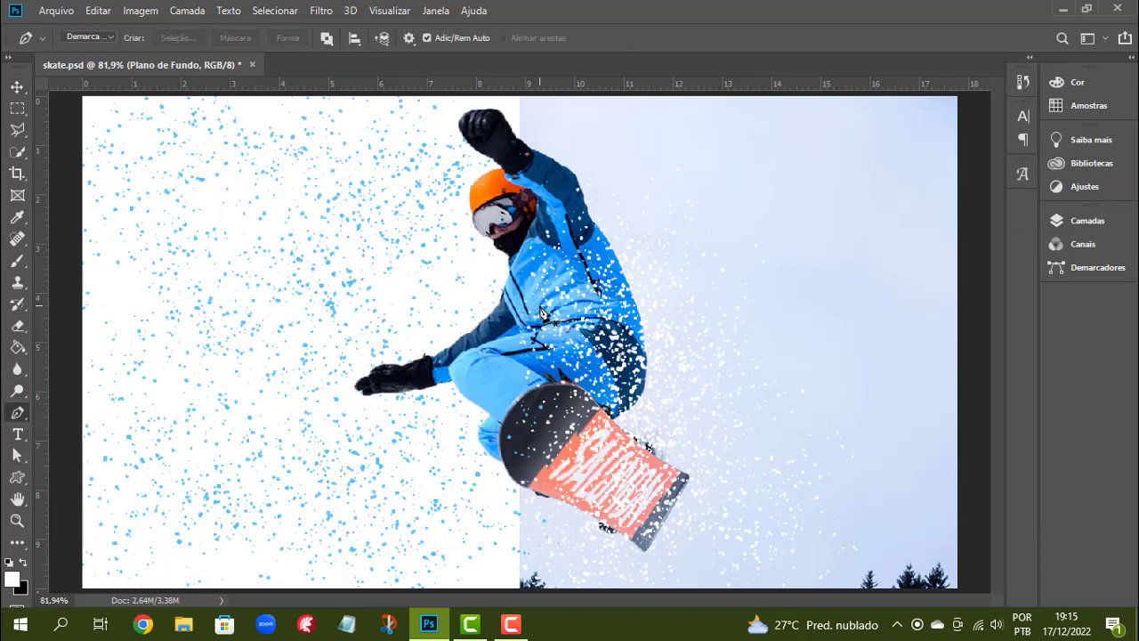
pyautogui.click(574, 244)
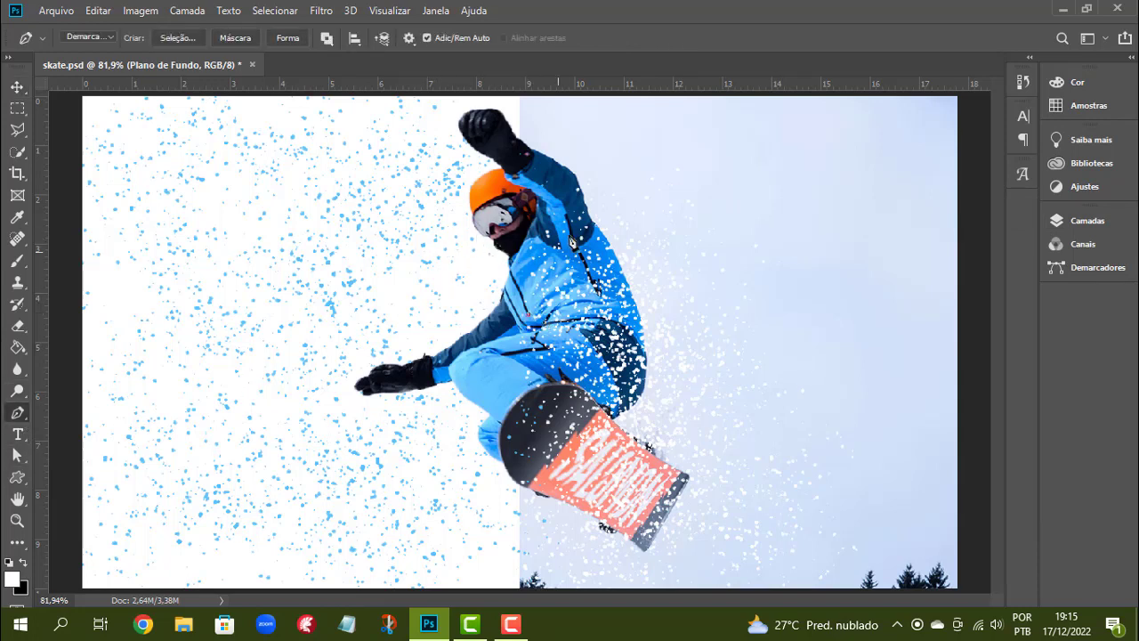
pyautogui.moveTo(612, 97); pyautogui.dragTo(709, 97)
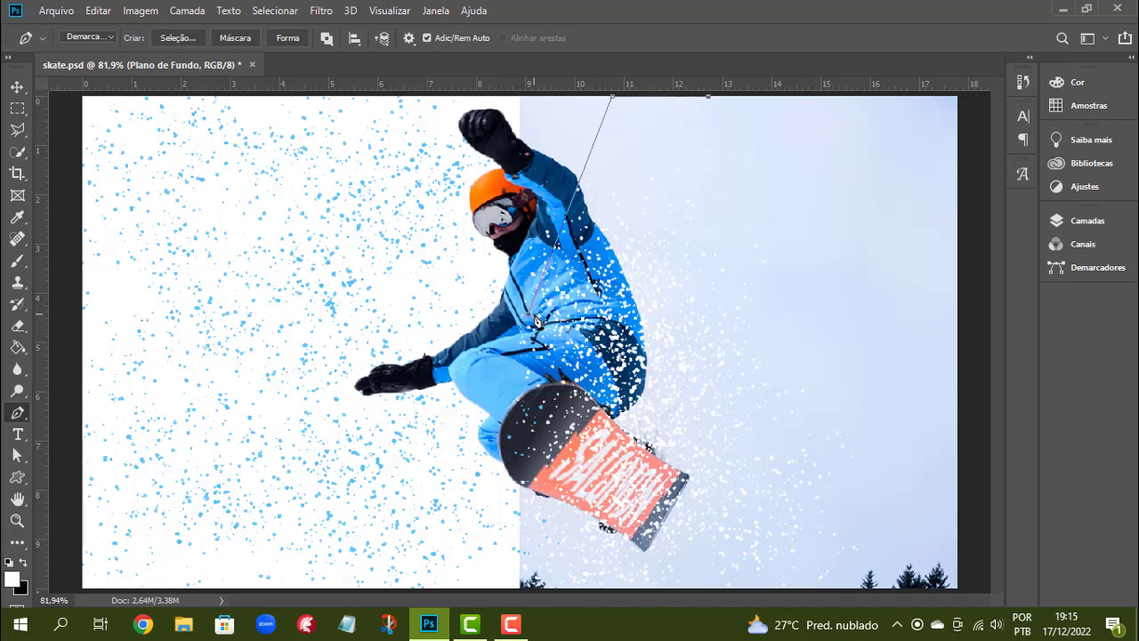
pyautogui.click(531, 317)
# Load the work path beside the raised arm as a selection, fill it with white, and deselect
pyautogui.click(1087, 220)
pyautogui.click(930, 212)
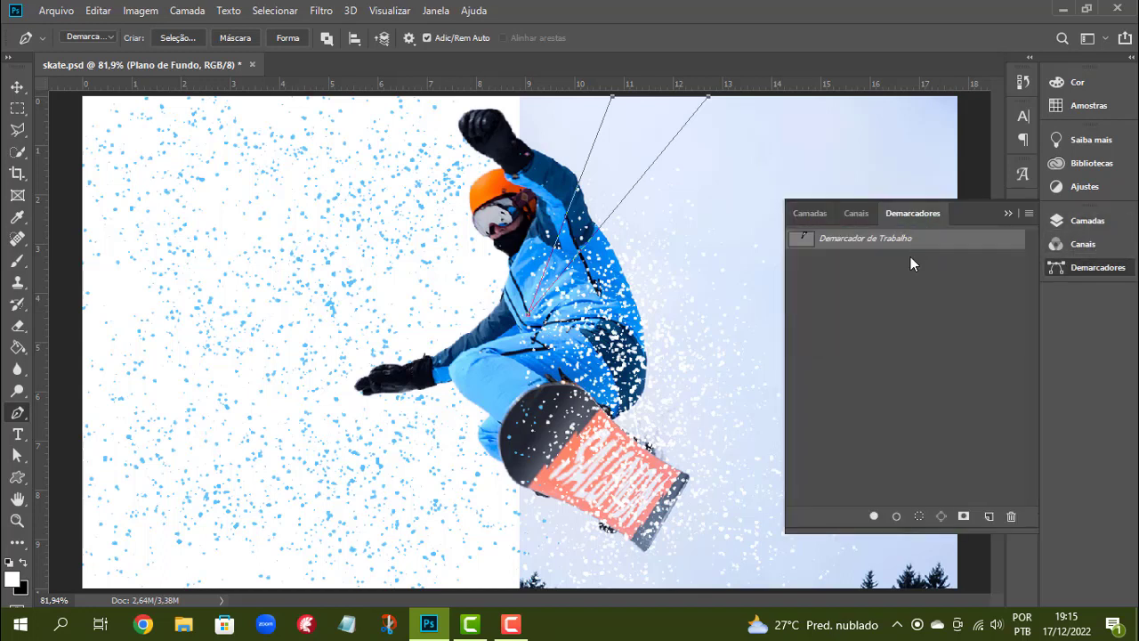
pyautogui.keyDown('ctrl'); pyautogui.click(807, 238); pyautogui.keyUp('ctrl')
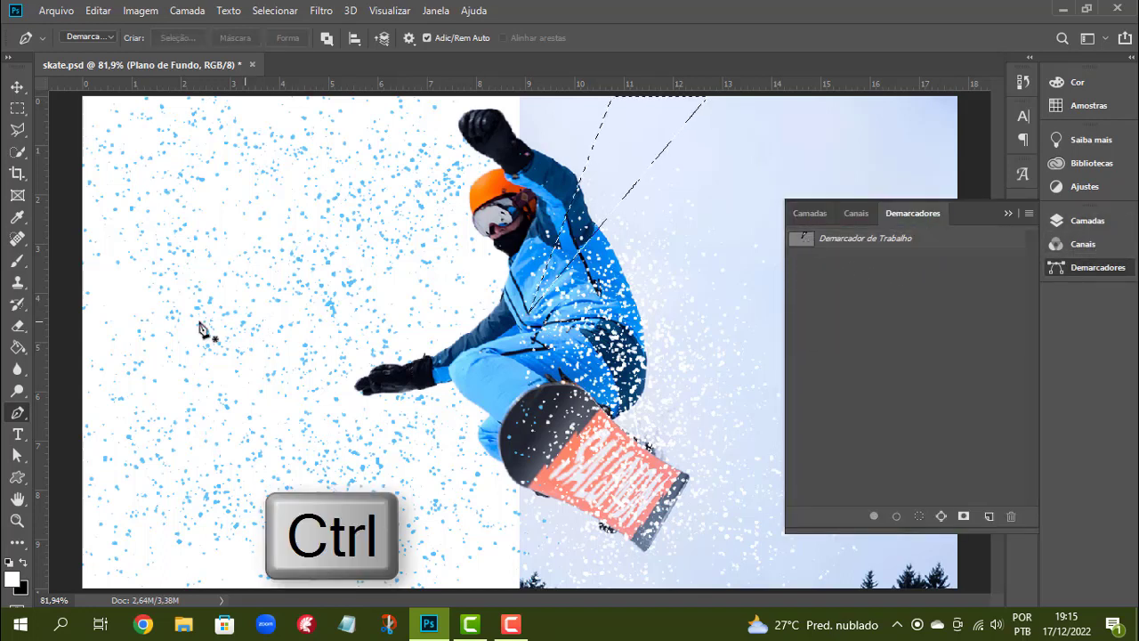
pyautogui.click(17, 347)
pyautogui.click(610, 161)
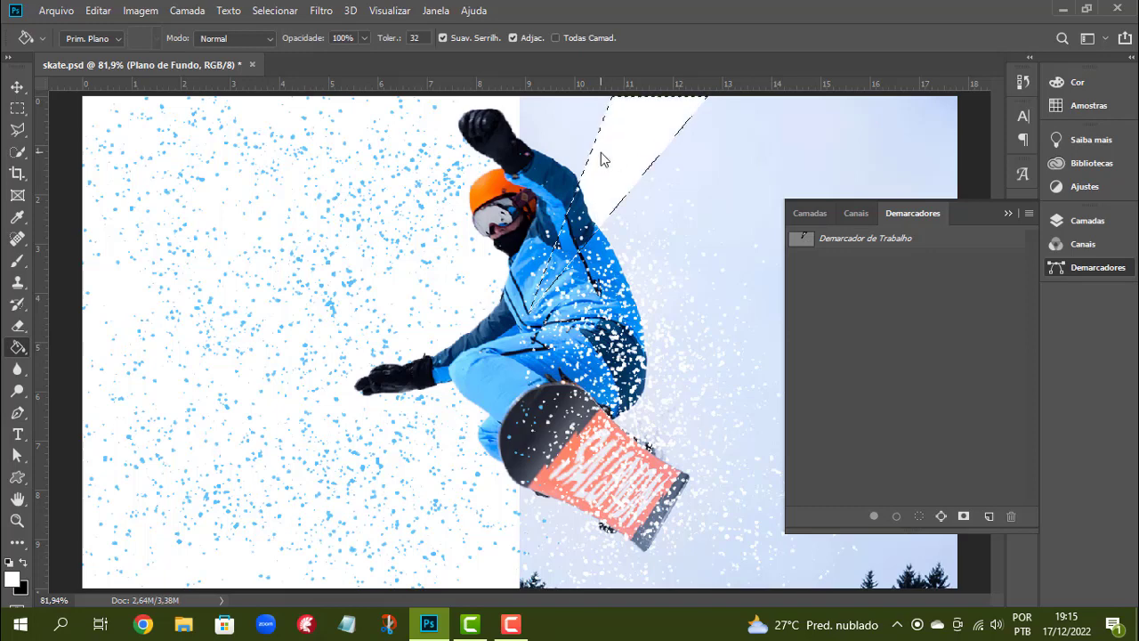
pyautogui.click(274, 11)
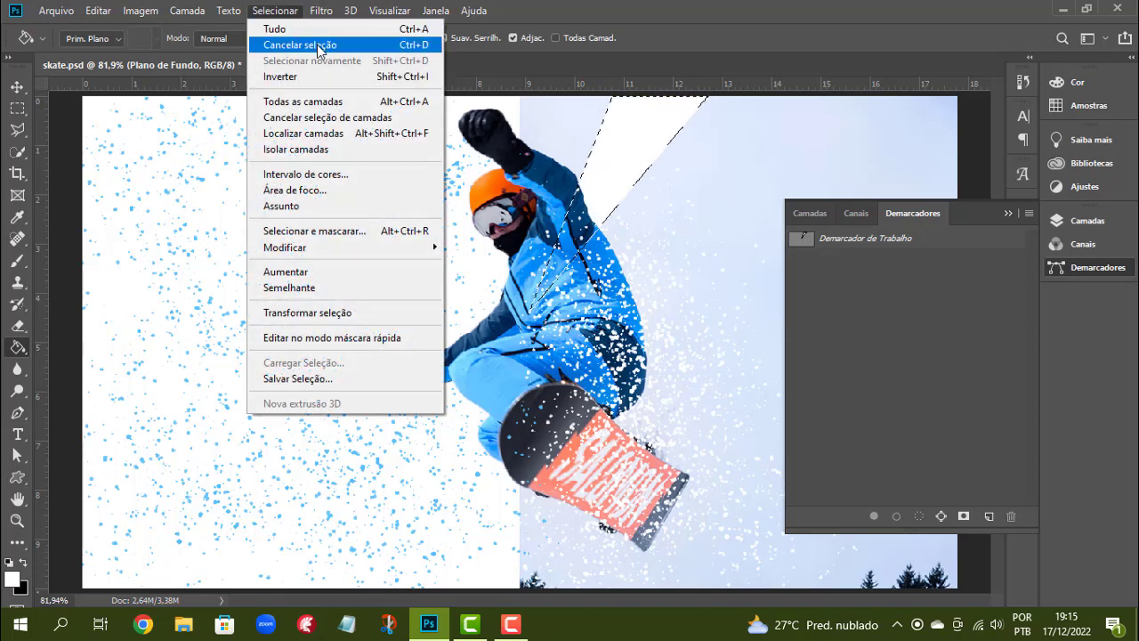
pyautogui.click(293, 42)
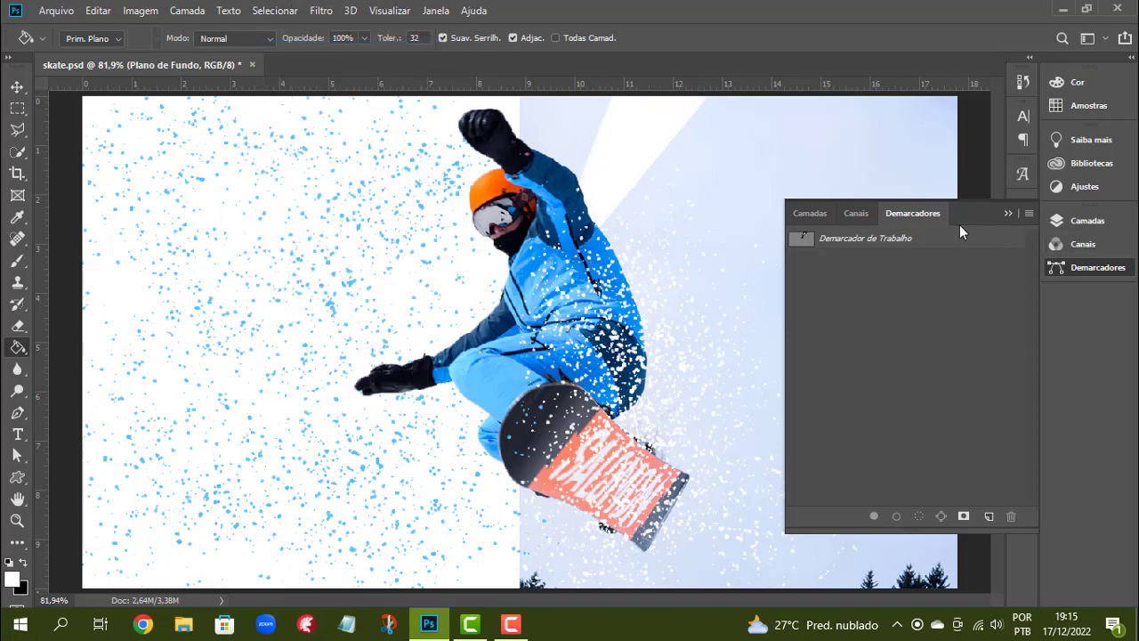
pyautogui.click(1011, 213)
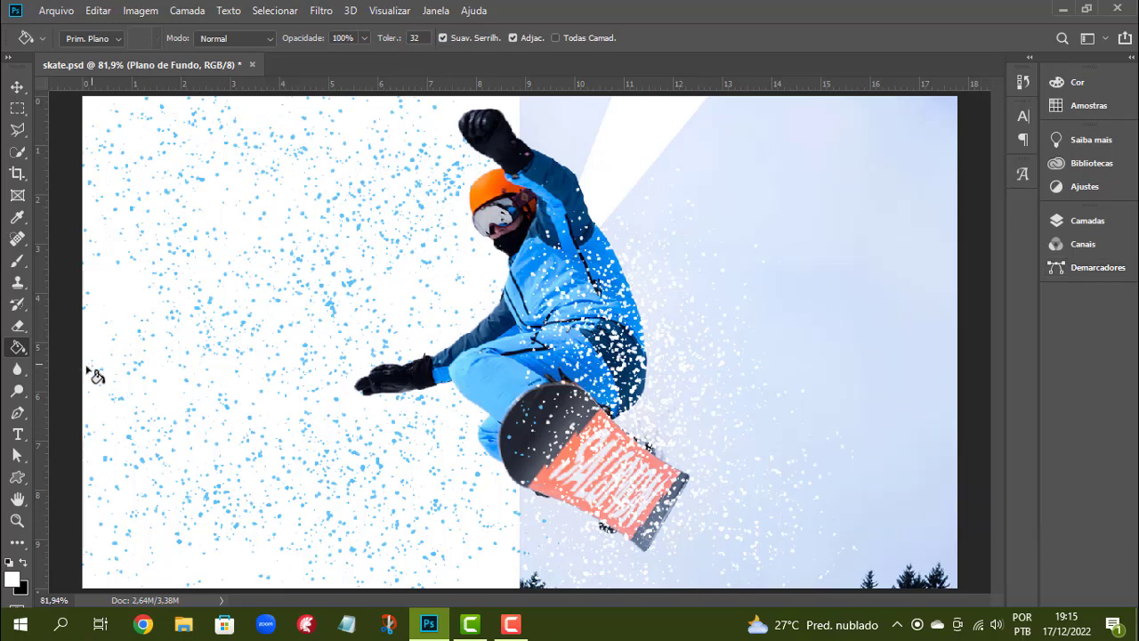
# Draw a closed wedge-shaped Pen path from the snowboarder's chest out past the image's upper-right corner
pyautogui.click(16, 411)
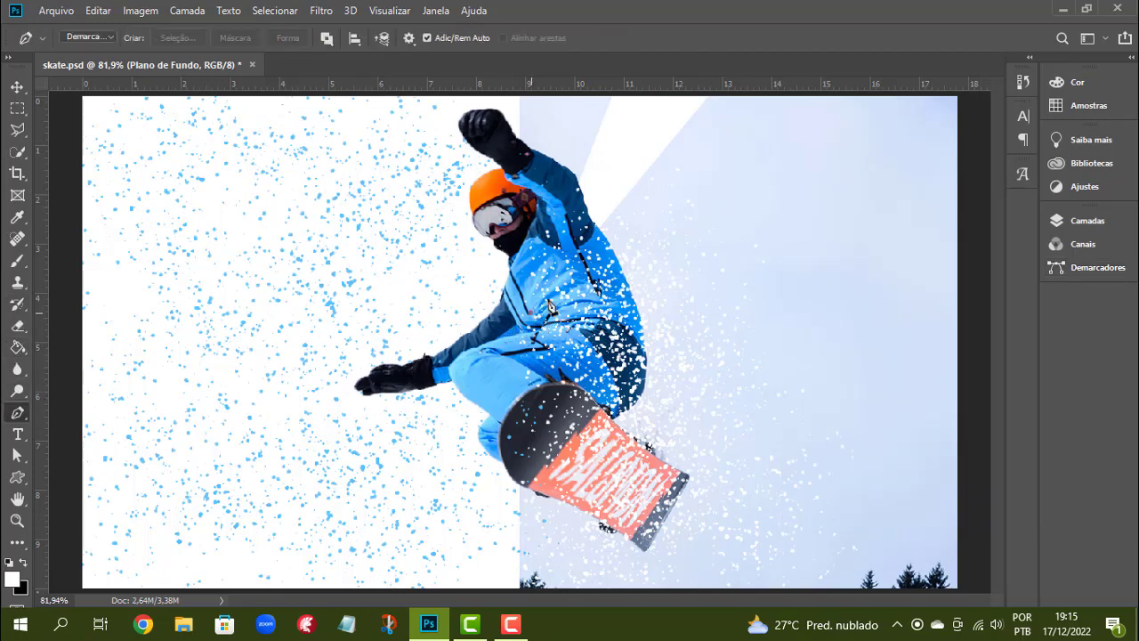
pyautogui.click(549, 303)
pyautogui.click(948, 94)
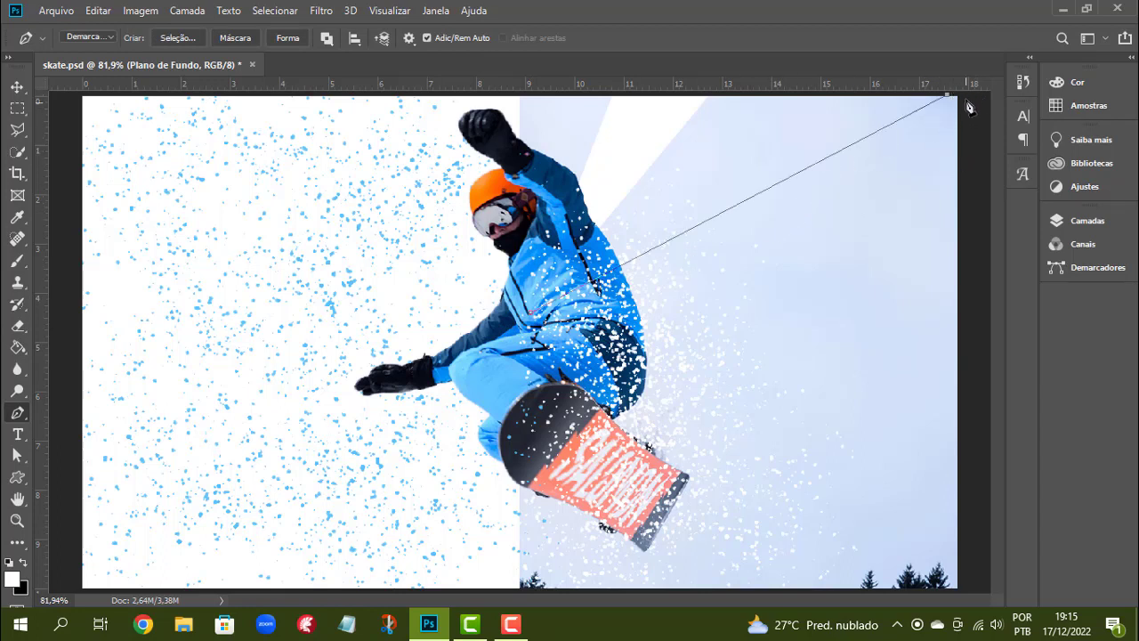
pyautogui.click(976, 95)
pyautogui.click(964, 169)
pyautogui.click(531, 319)
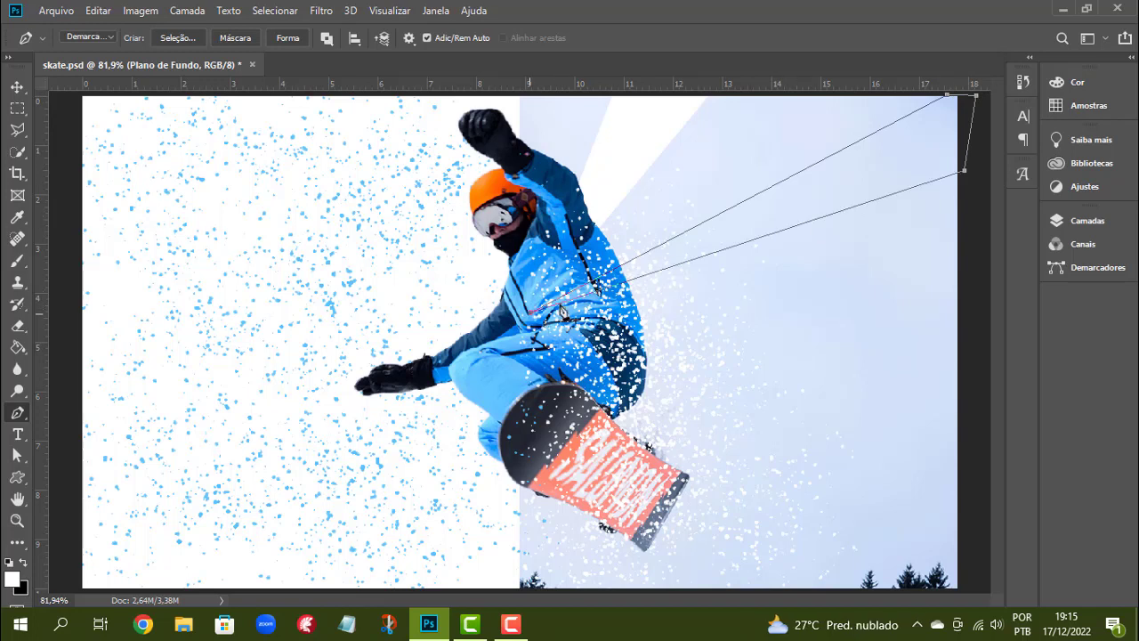
# Turn the upper-right corner wedge path into a selection, fill it with white, and deselect
pyautogui.click(1082, 221)
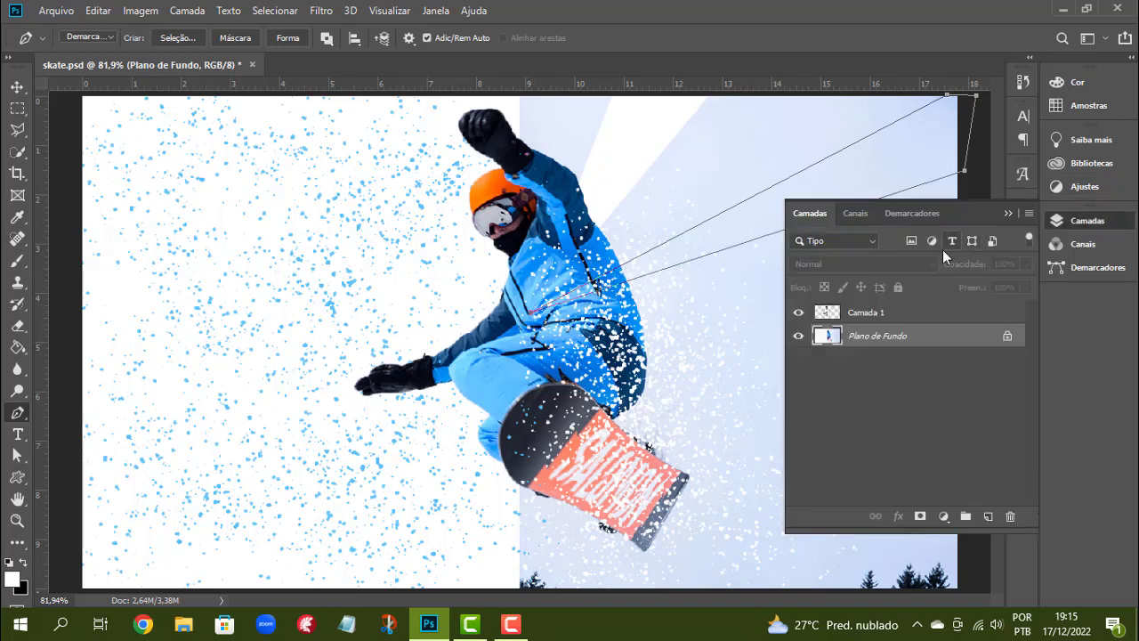
pyautogui.click(926, 213)
pyautogui.keyDown('ctrl'); pyautogui.click(808, 240); pyautogui.keyUp('ctrl')
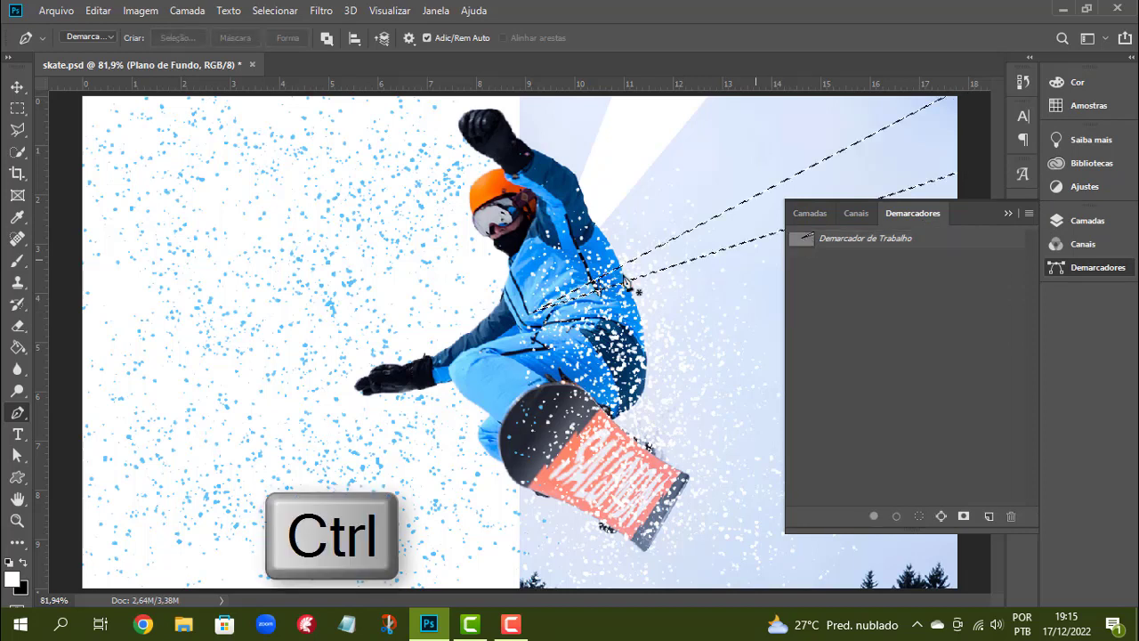
pyautogui.press('g')
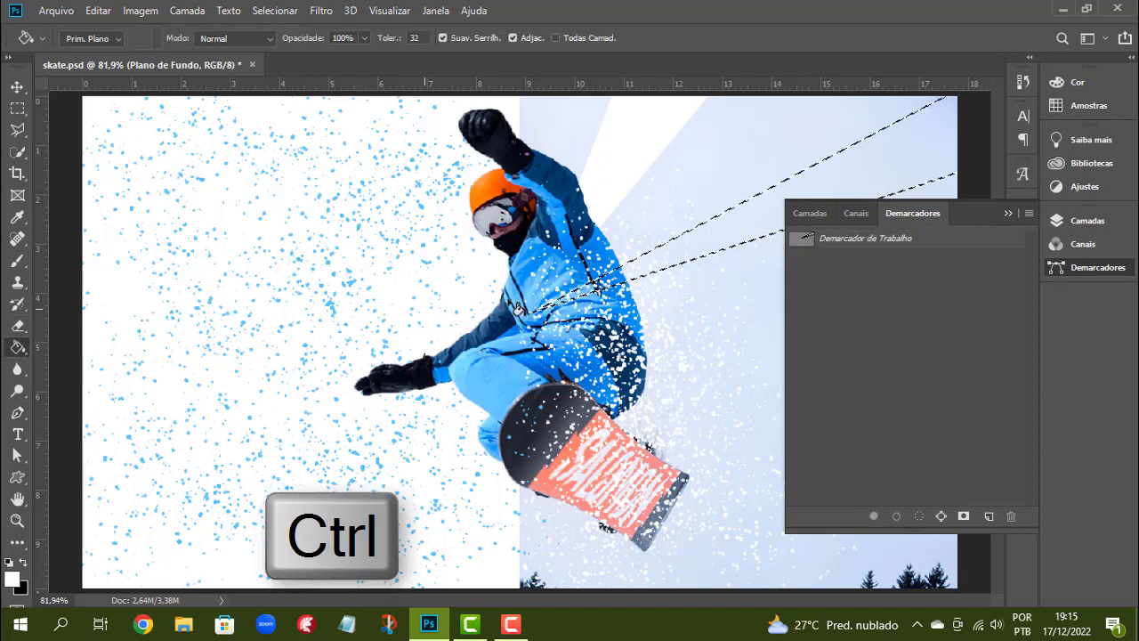
pyautogui.click(719, 241)
pyautogui.click(1007, 211)
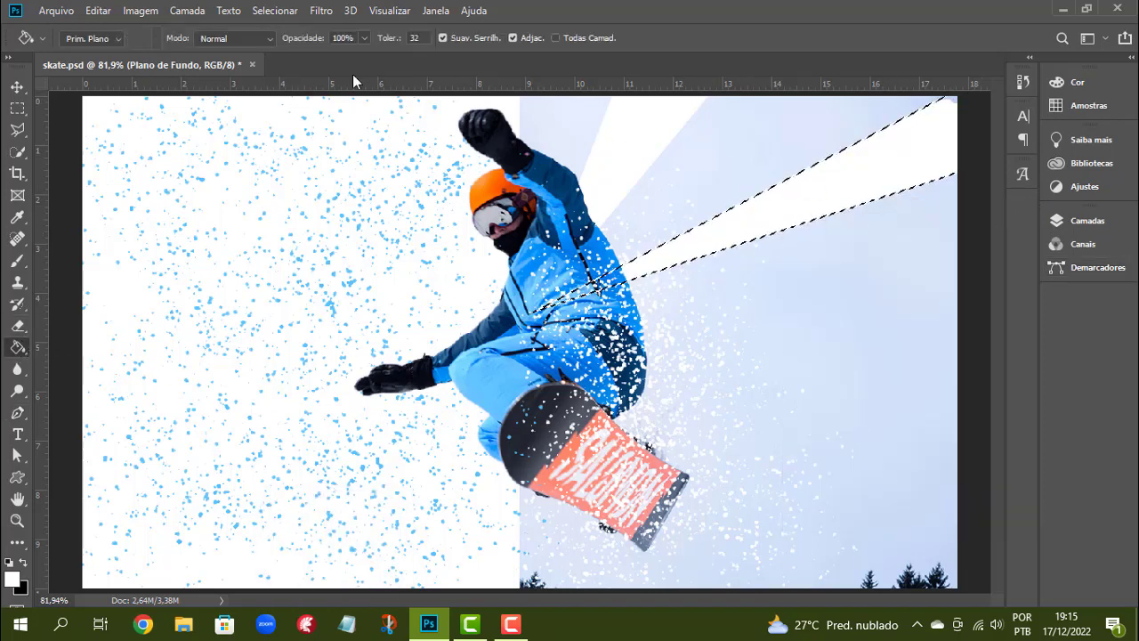
pyautogui.click(281, 11)
pyautogui.click(303, 44)
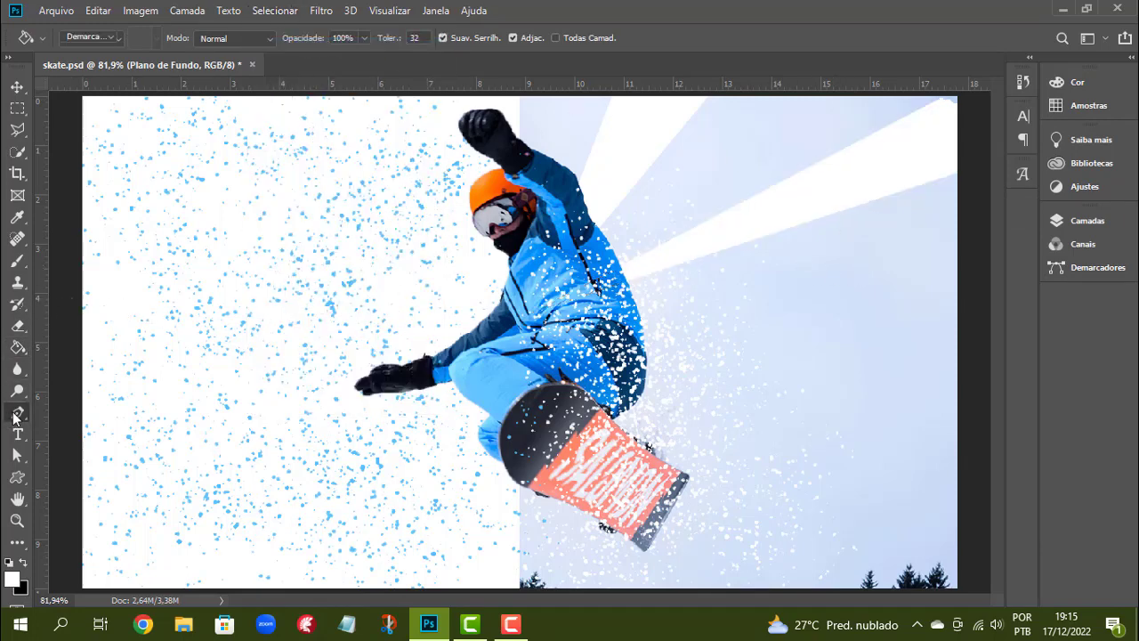
# Draw a closed triangular Pen path from the snowboarder's waist to the image's right edge, slightly below mid-height
pyautogui.click(15, 412)
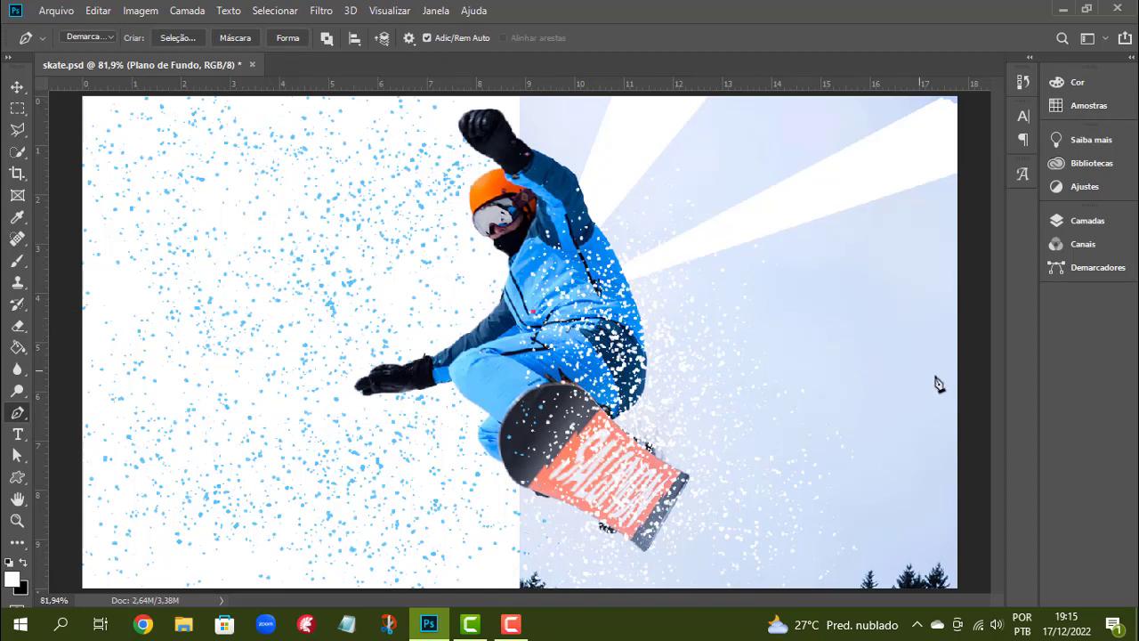
pyautogui.click(963, 380)
pyautogui.moveTo(967, 435); pyautogui.dragTo(965, 432)
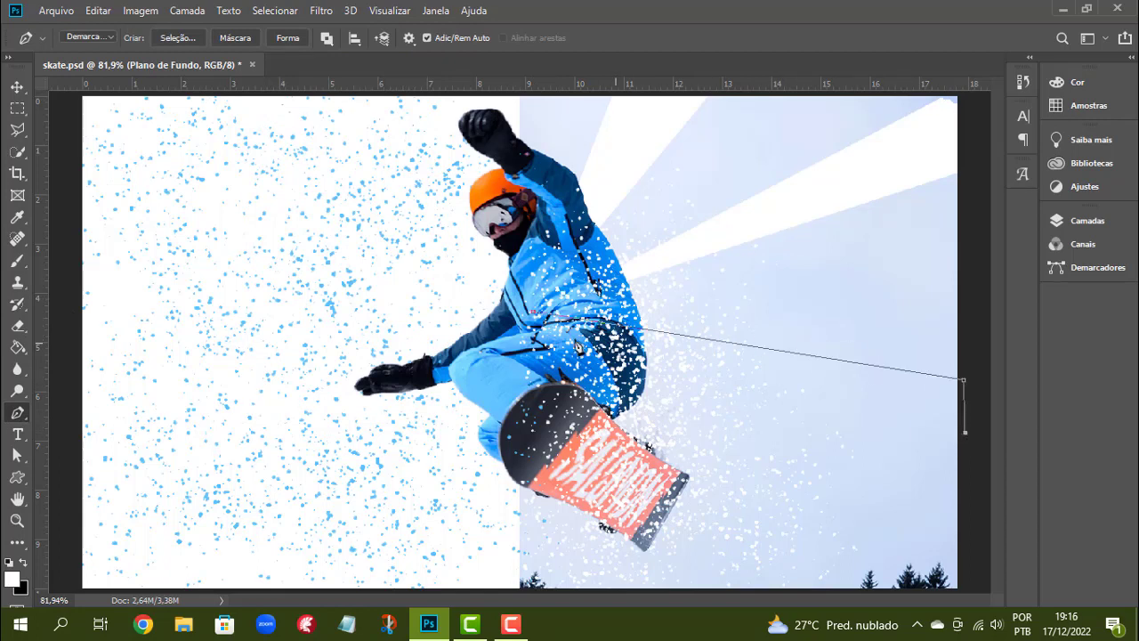
pyautogui.click(535, 318)
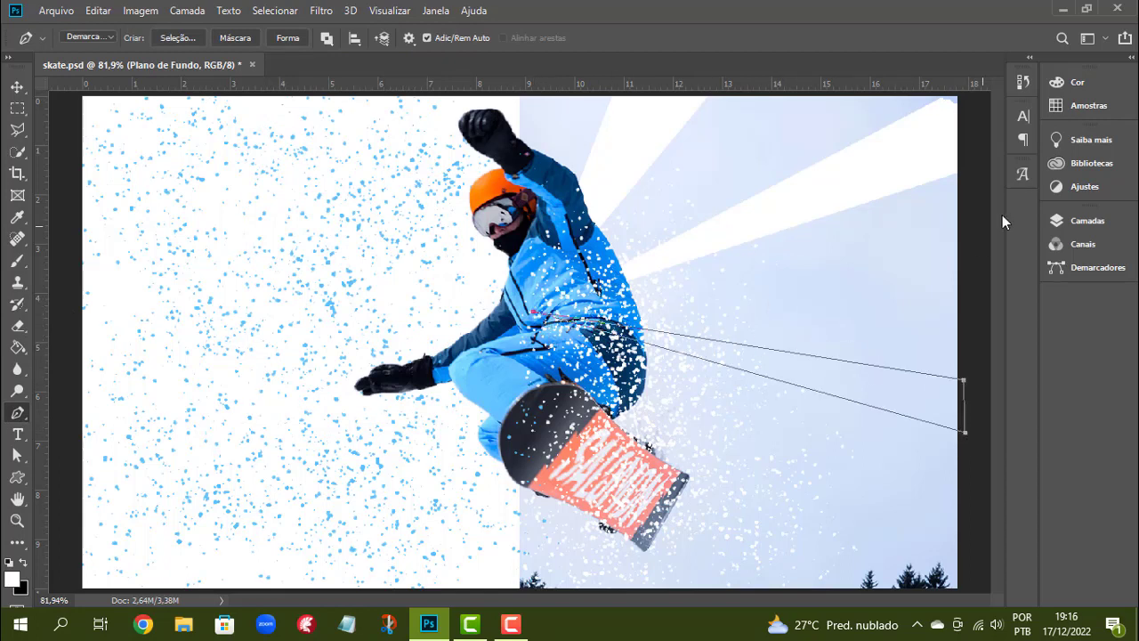
# Load the path reaching the lower part of the right edge as a selection, fill it white, and deselect
pyautogui.click(1075, 220)
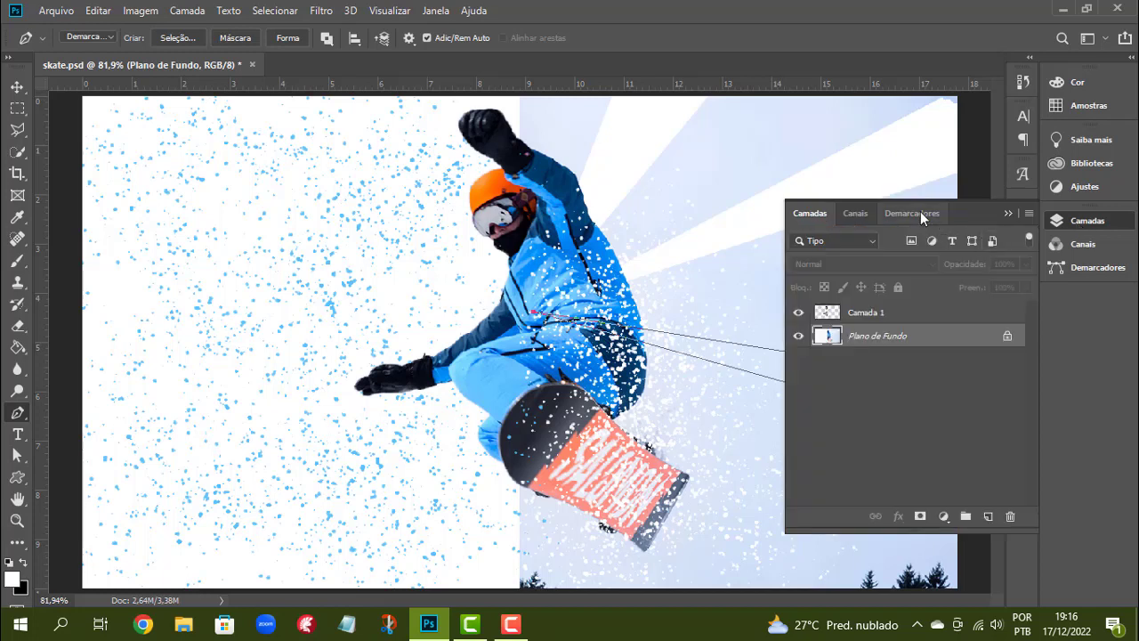
pyautogui.click(917, 213)
pyautogui.keyDown('ctrl'); pyautogui.click(802, 238); pyautogui.keyUp('ctrl')
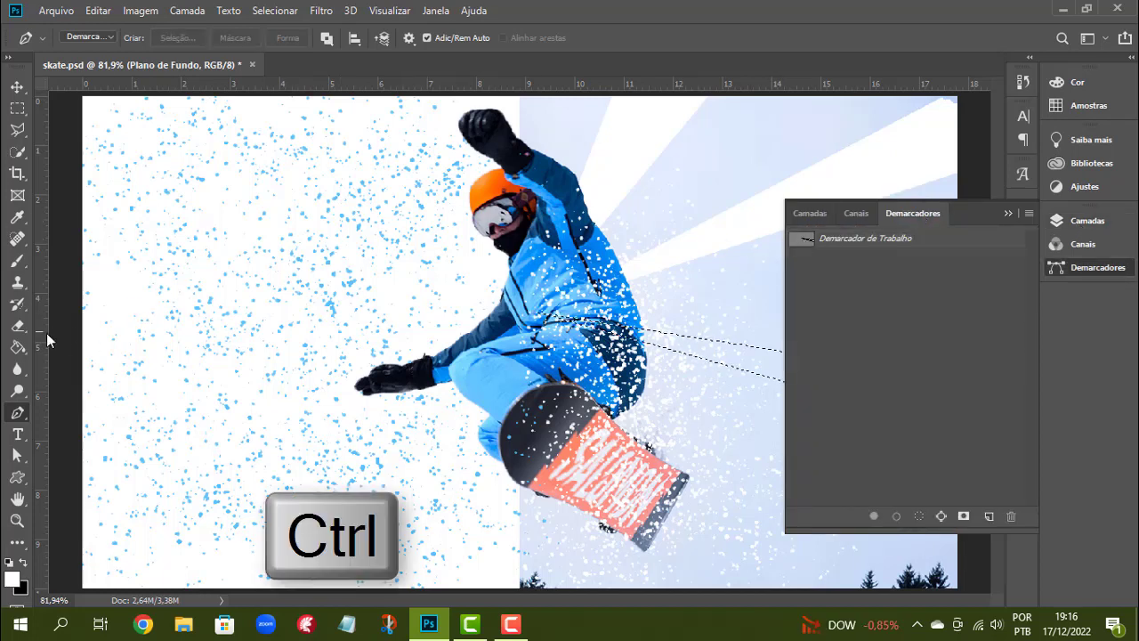
pyautogui.click(18, 347)
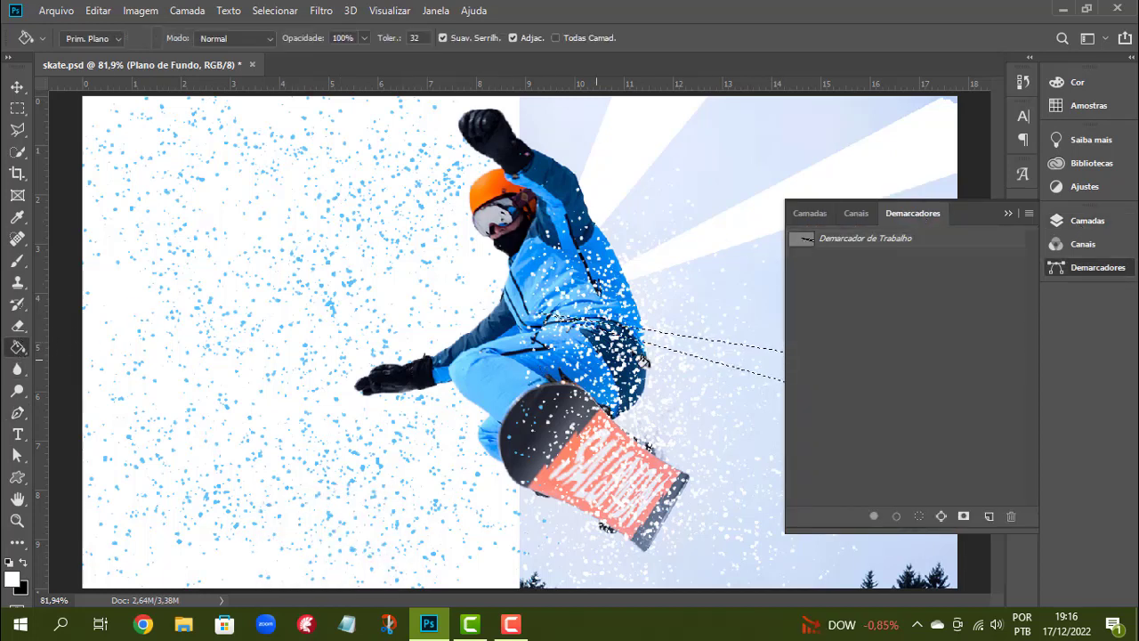
pyautogui.click(735, 359)
pyautogui.click(1009, 215)
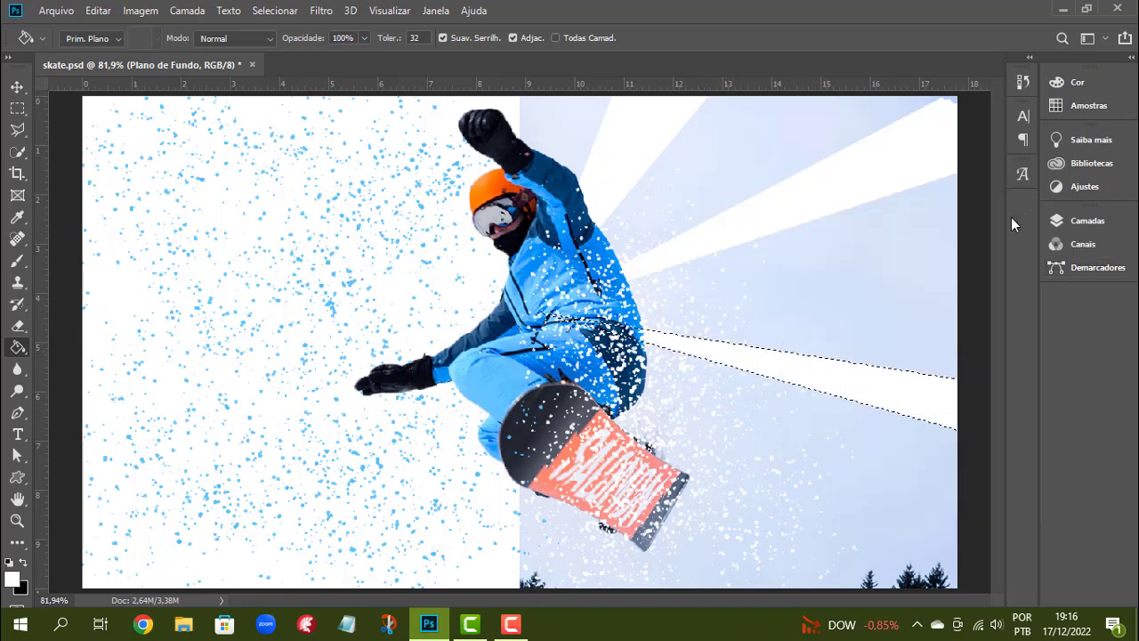
pyautogui.hotkey('ctrl', 'd')
# Draw a closed wedge-shaped Pen path from the snowboarder's waist out past the image's lower-right corner
pyautogui.click(17, 412)
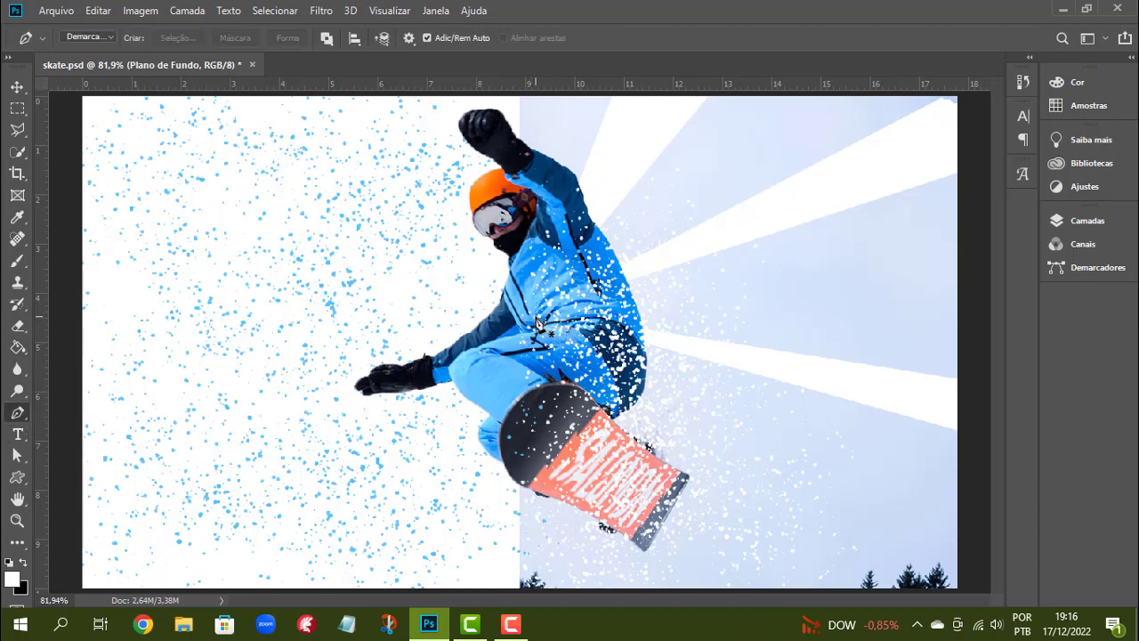
pyautogui.click(538, 324)
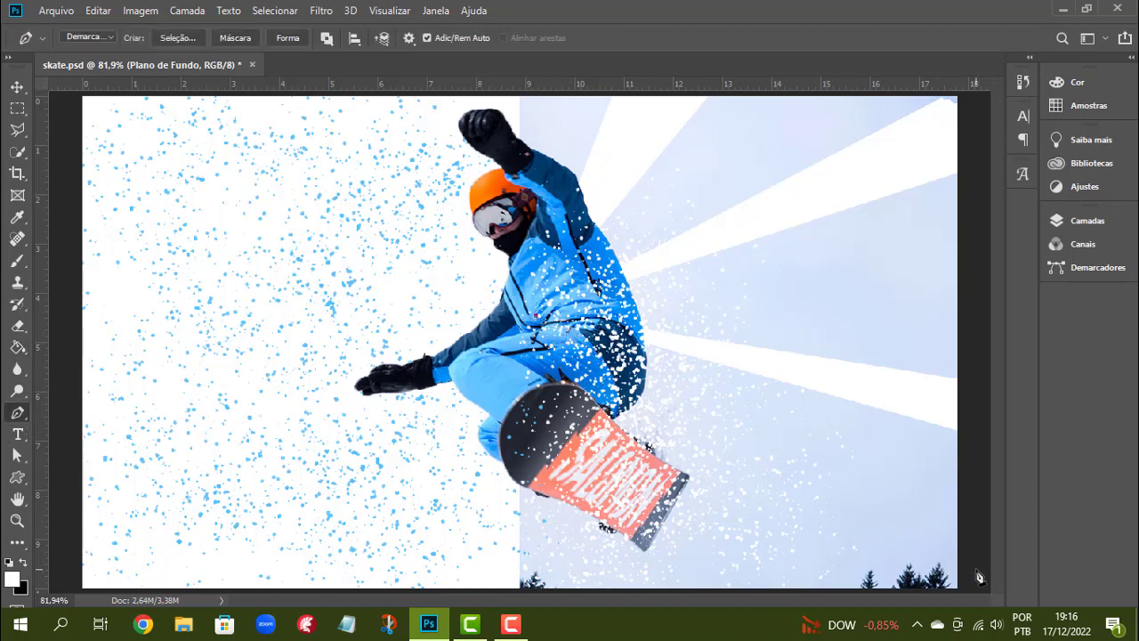
pyautogui.click(976, 534)
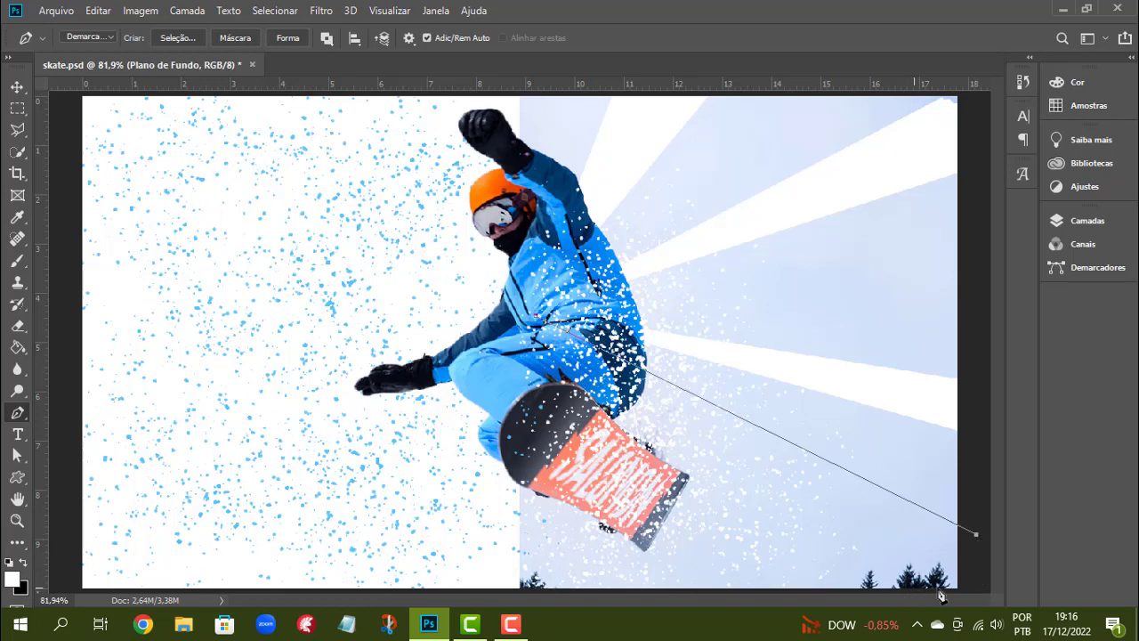
pyautogui.click(962, 589)
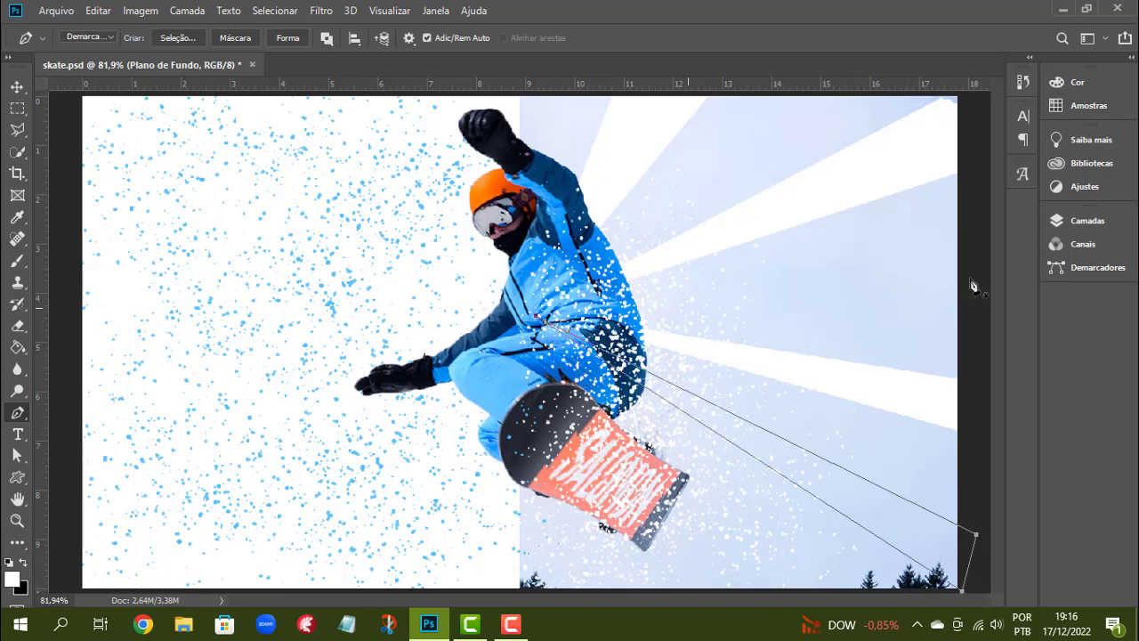
# Load the wedge path reaching the lower-right corner of the image as a selection, fill it white, and deselect
pyautogui.click(1066, 224)
pyautogui.click(912, 213)
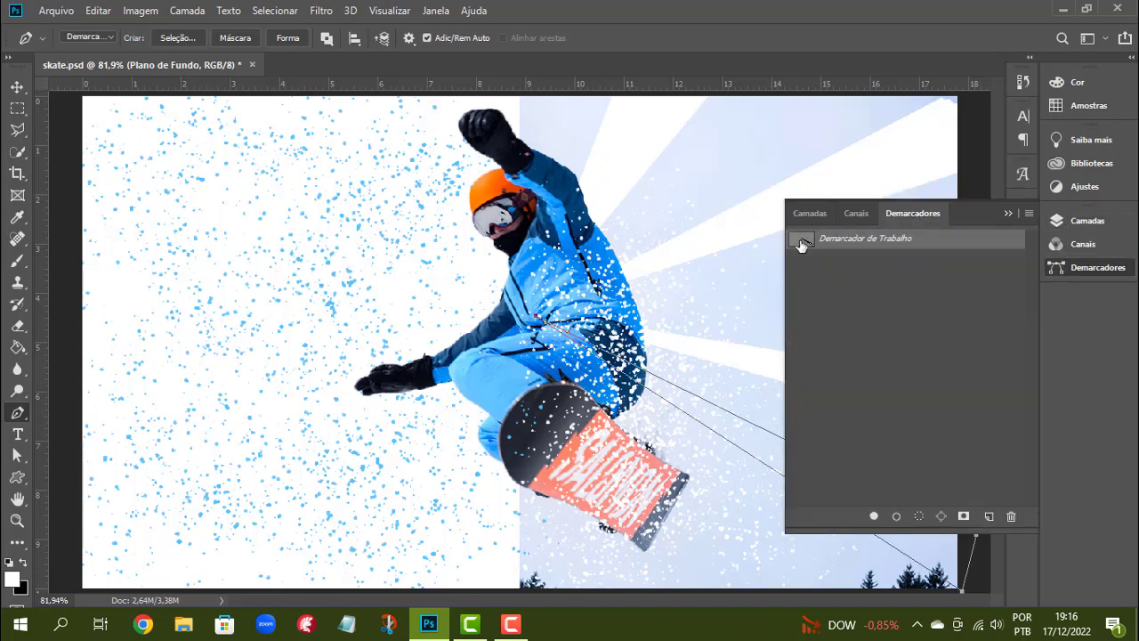
pyautogui.keyDown('ctrl'); pyautogui.click(803, 245); pyautogui.keyUp('ctrl')
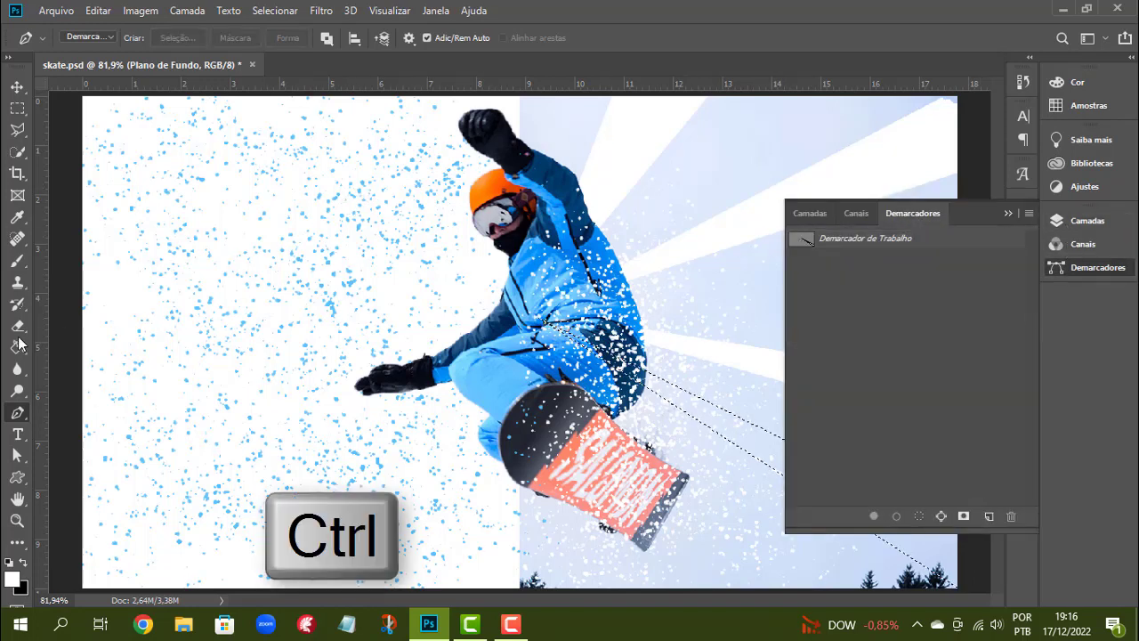
pyautogui.click(16, 347)
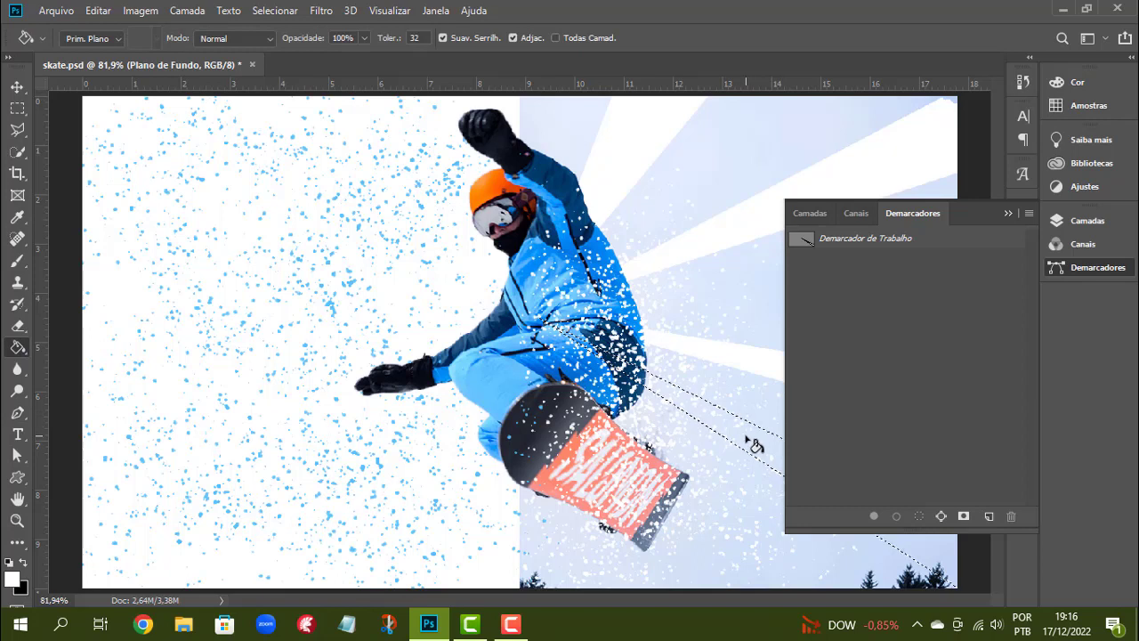
pyautogui.hotkey('ctrl', 'd')
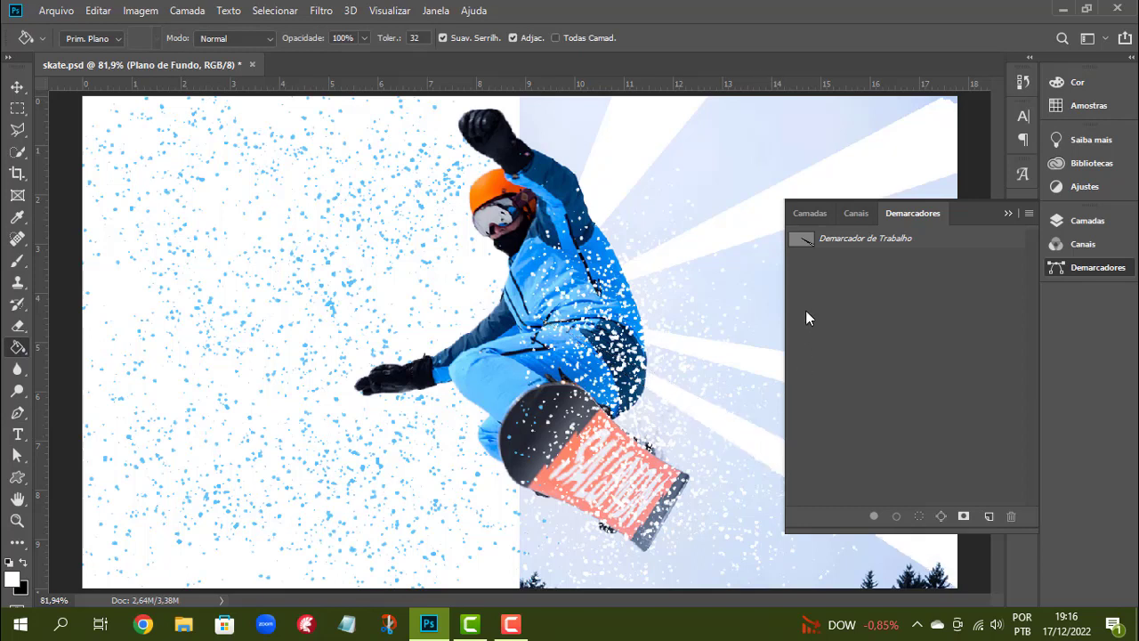
# Draw a closed triangular Pen path from the snowboarder's waist down across the board to the image's bottom edge
pyautogui.click(16, 412)
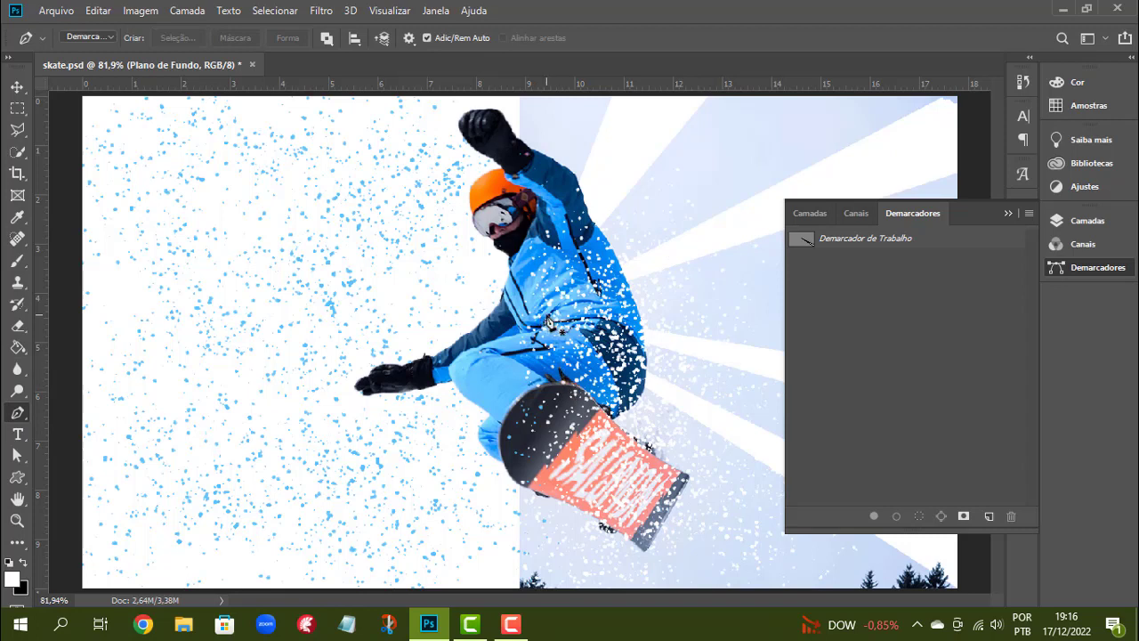
pyautogui.click(545, 322)
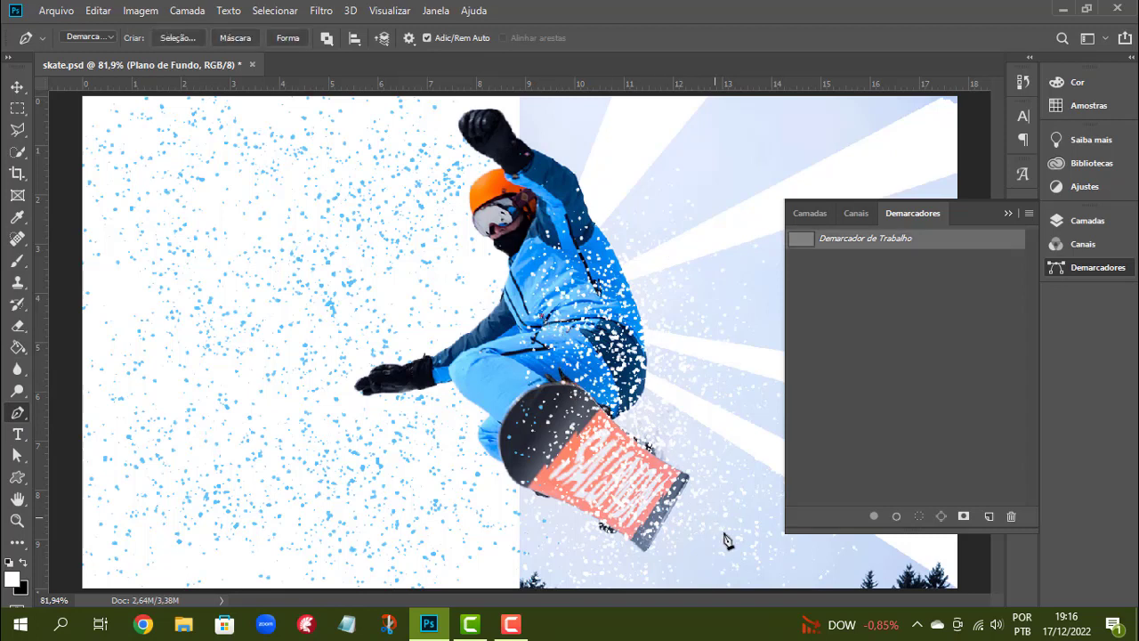
pyautogui.click(730, 589)
pyautogui.click(545, 322)
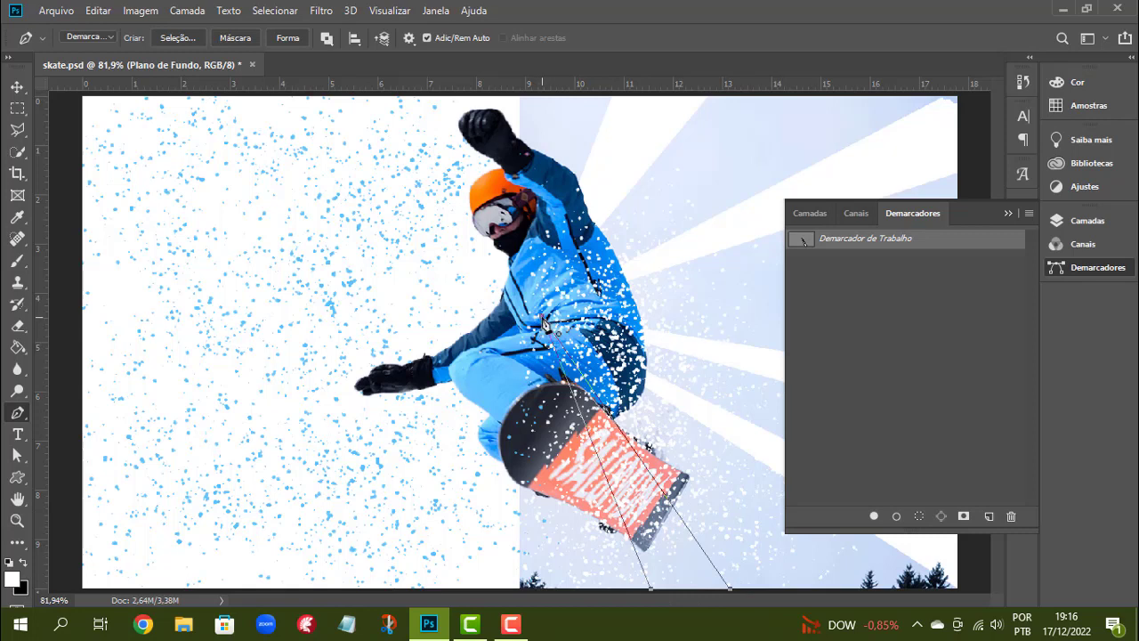
# Turn the path reaching the bottom edge below the snowboard into a selection, fill it with white, and deselect
pyautogui.keyDown('ctrl'); pyautogui.click(803, 241); pyautogui.keyUp('ctrl')
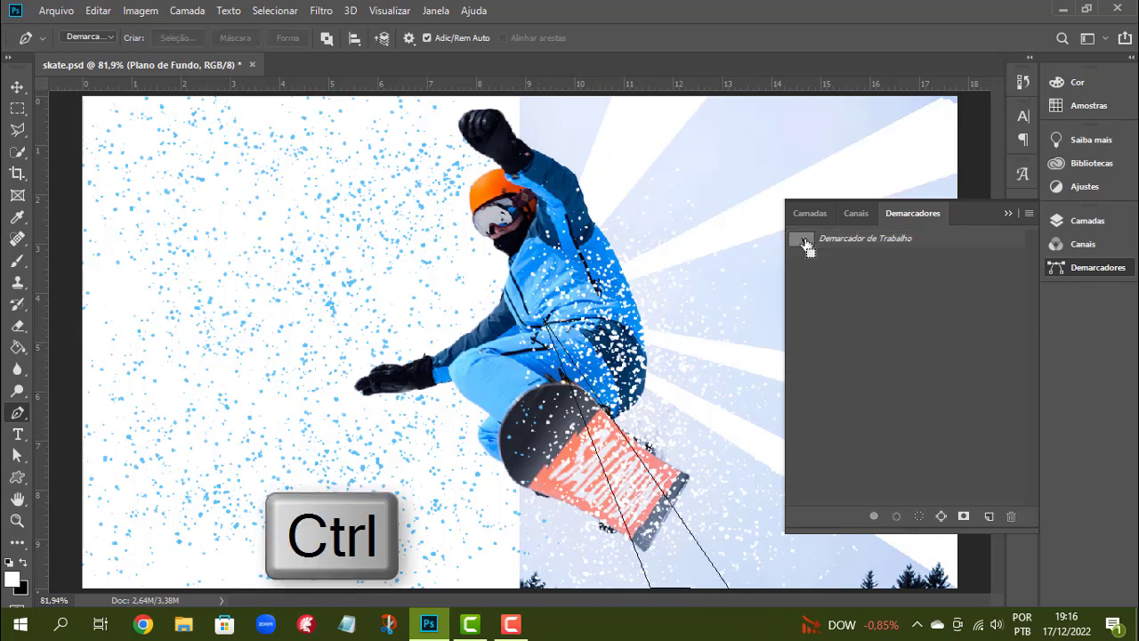
pyautogui.click(17, 347)
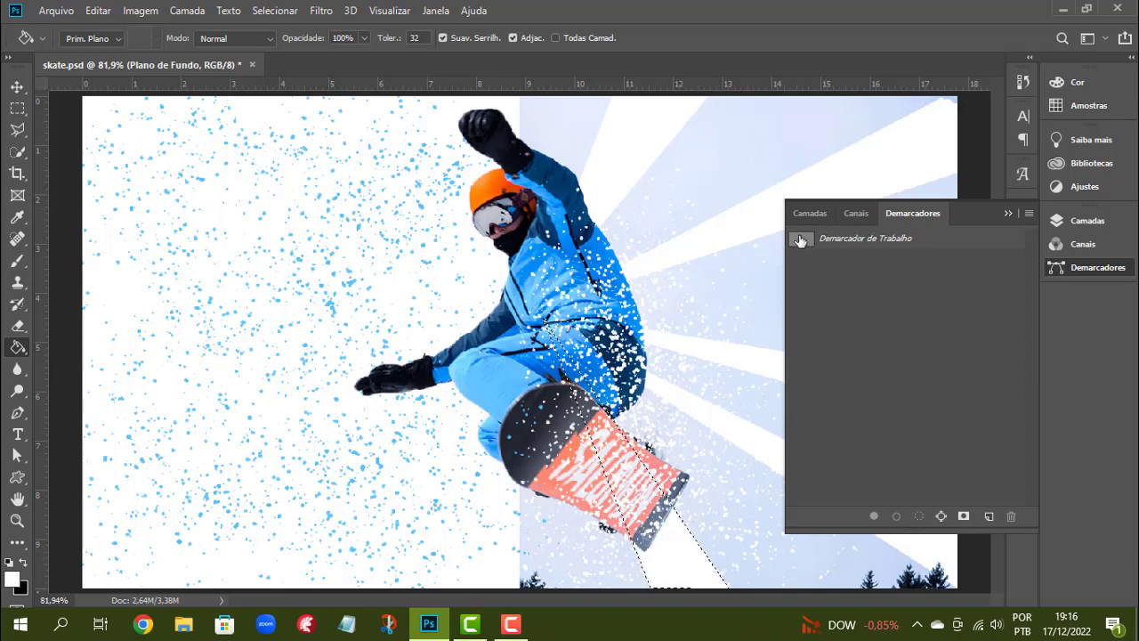
pyautogui.click(275, 10)
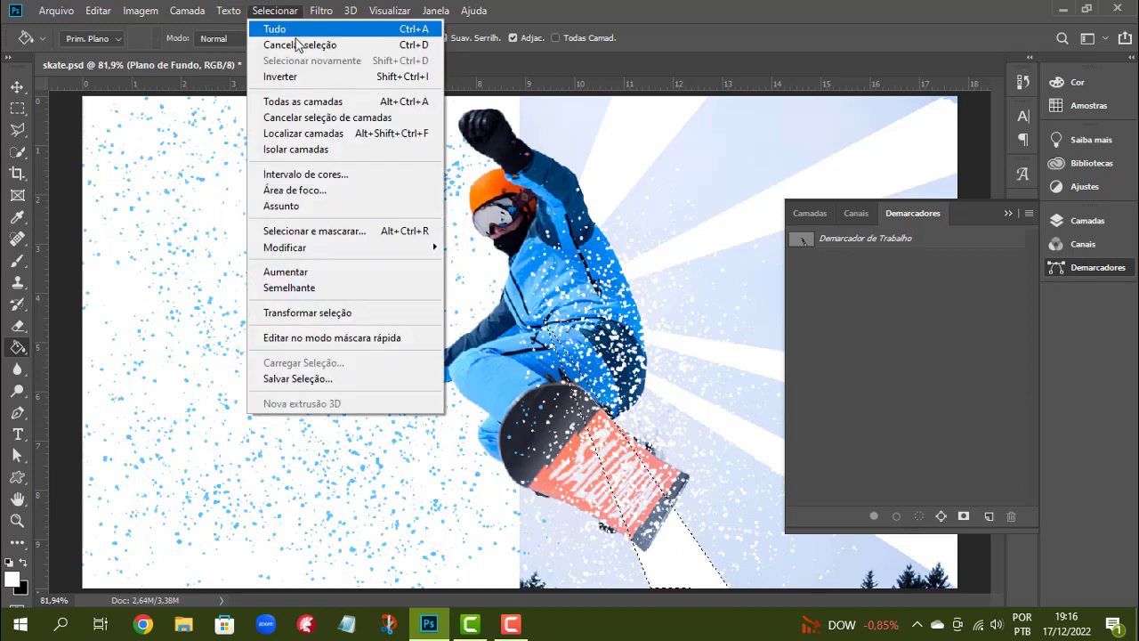
pyautogui.click(302, 44)
pyautogui.click(1008, 214)
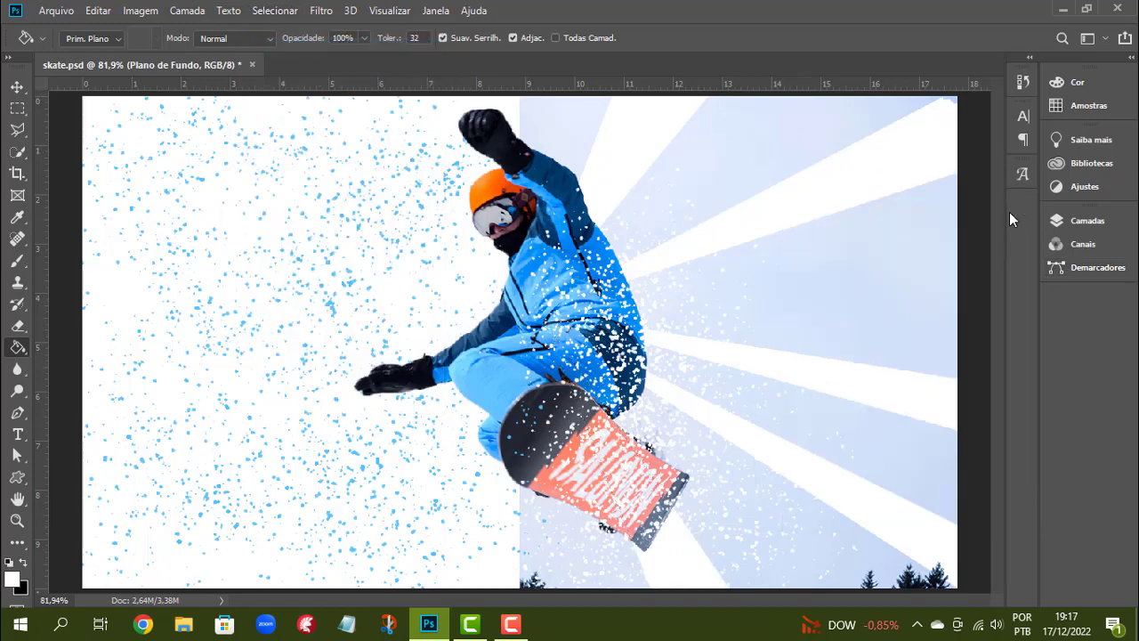
pyautogui.click(17, 497)
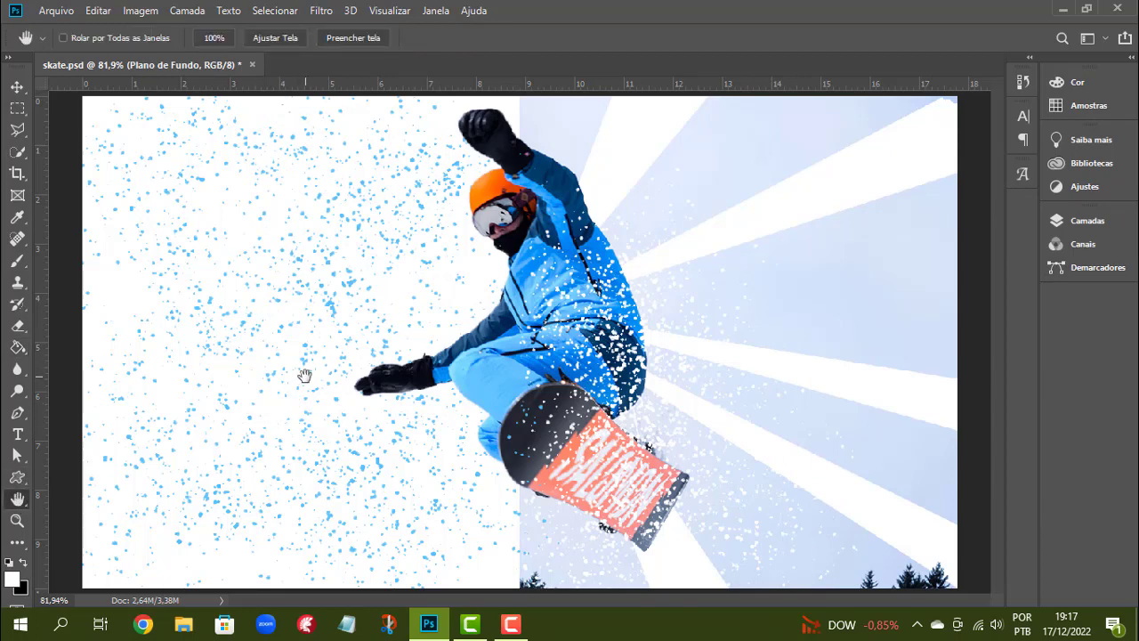
# Add a Multiply drop shadow to Camada 1 with 84% opacity, 30° angle, 5 px distance, 10% spread and 13 px size
pyautogui.click(1088, 221)
pyautogui.click(832, 313)
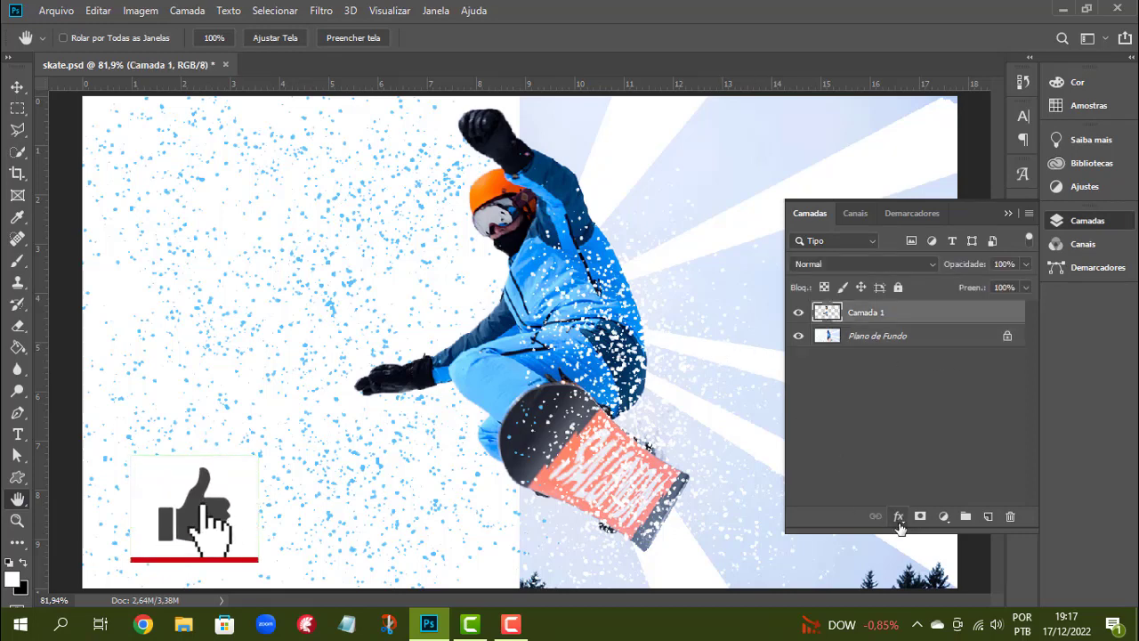
pyautogui.click(899, 516)
pyautogui.click(923, 517)
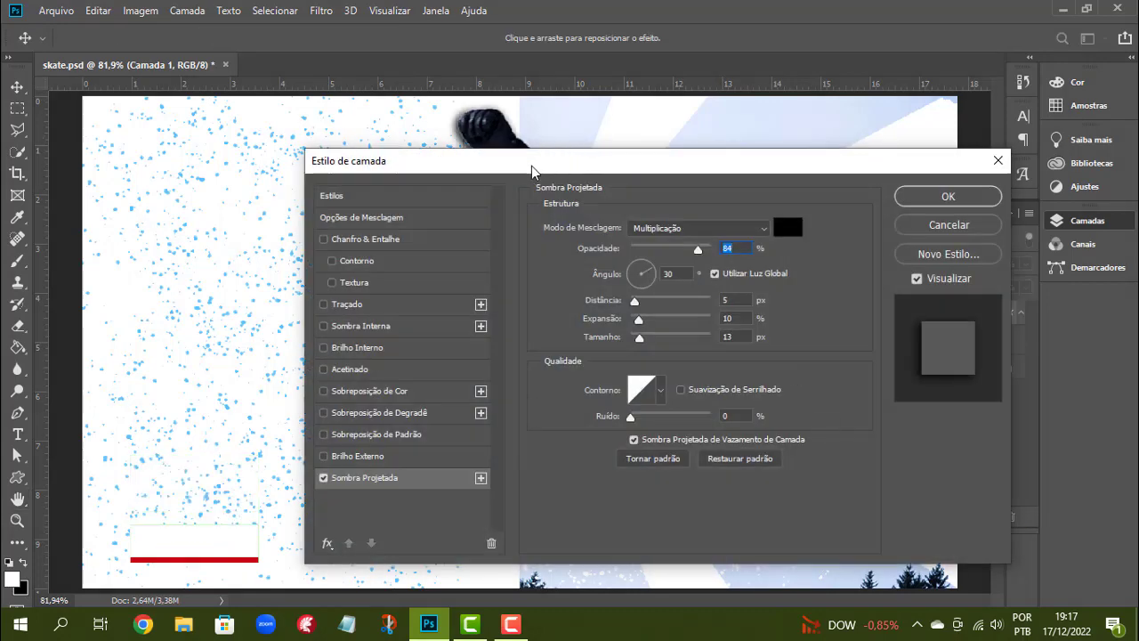
pyautogui.moveTo(532, 163); pyautogui.dragTo(847, 135)
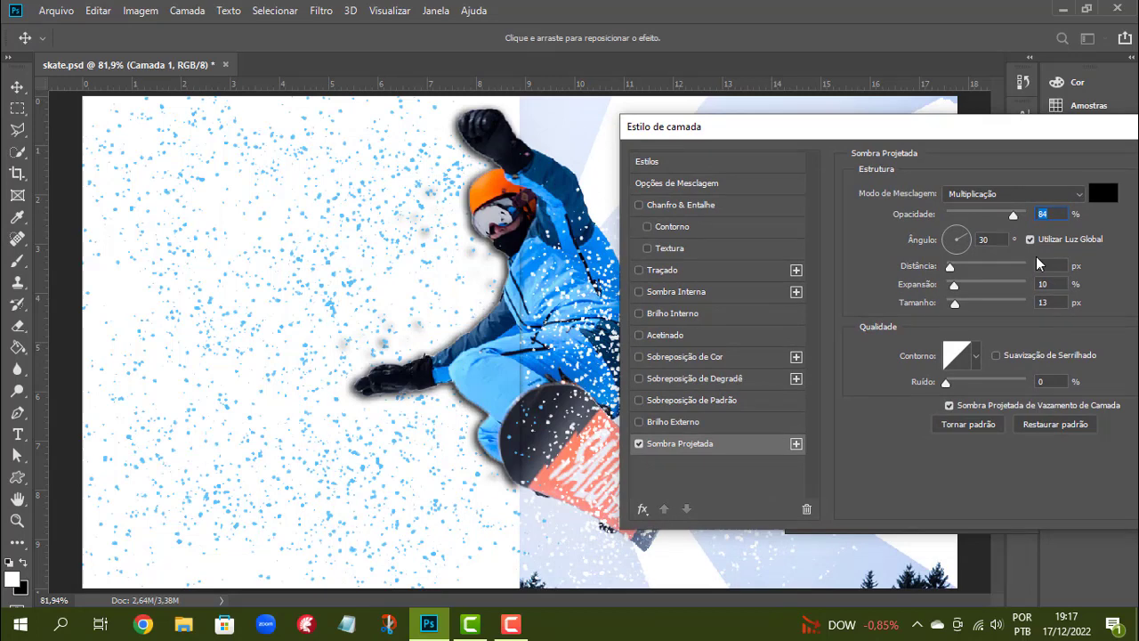
pyautogui.moveTo(1019, 133); pyautogui.dragTo(826, 135)
pyautogui.click(1040, 165)
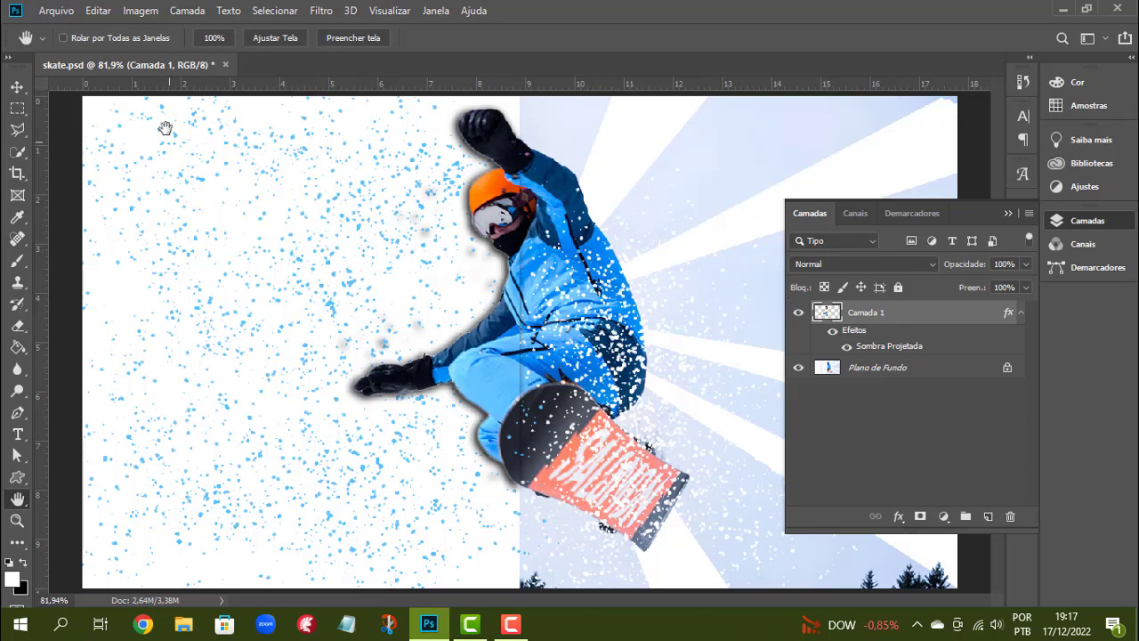
# Apply the Defringe command (Remover Borda) to Camada 1
pyautogui.click(186, 11)
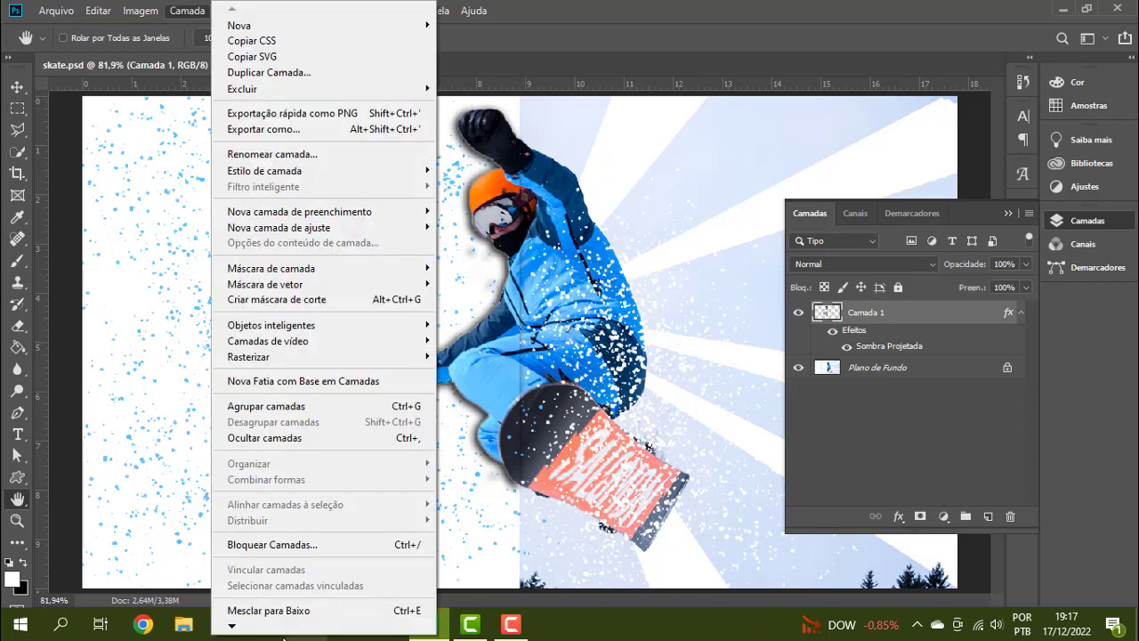
pyautogui.moveTo(254, 628)
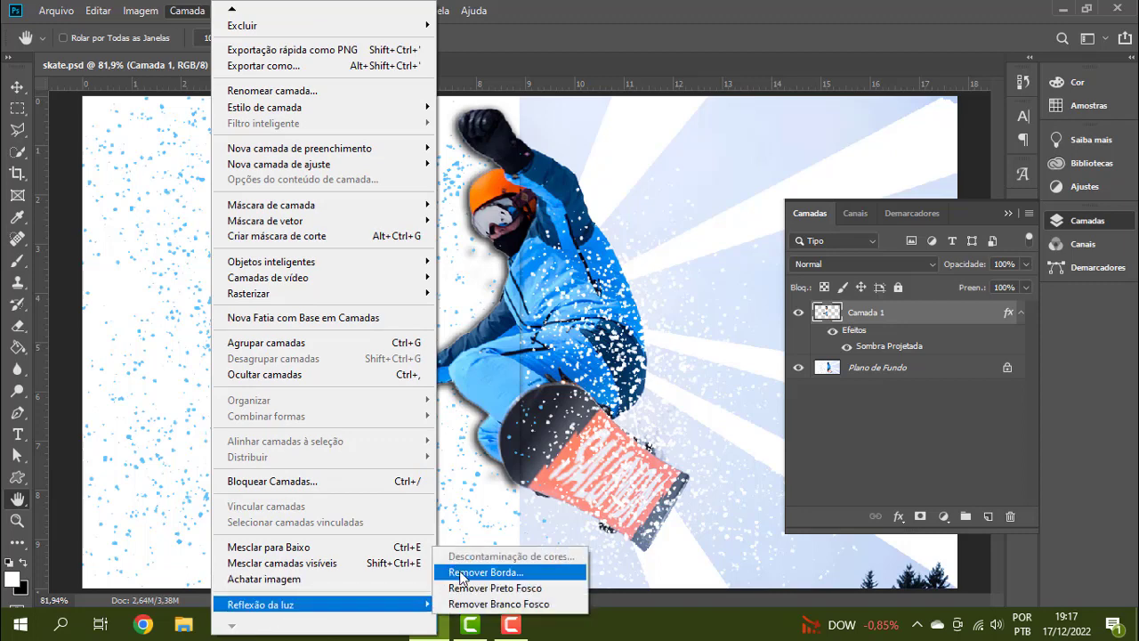
pyautogui.click(461, 572)
pyautogui.click(623, 254)
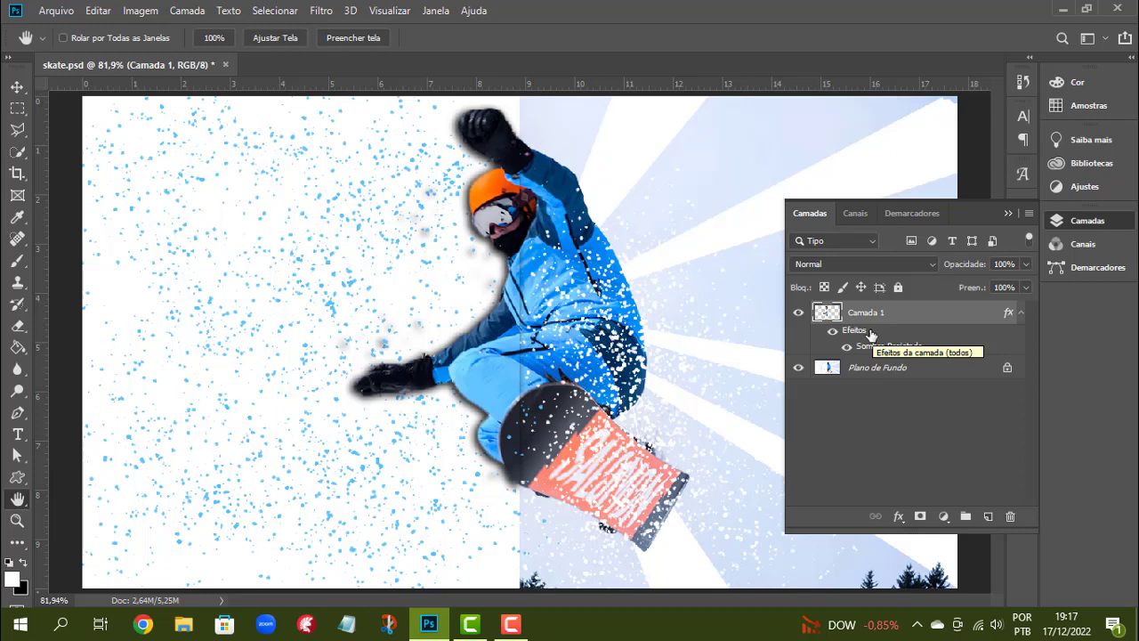
# Convert Camada 1's drop shadow effect into a separate layer, accepting that some effect aspects cannot be reproduced
pyautogui.click(186, 11)
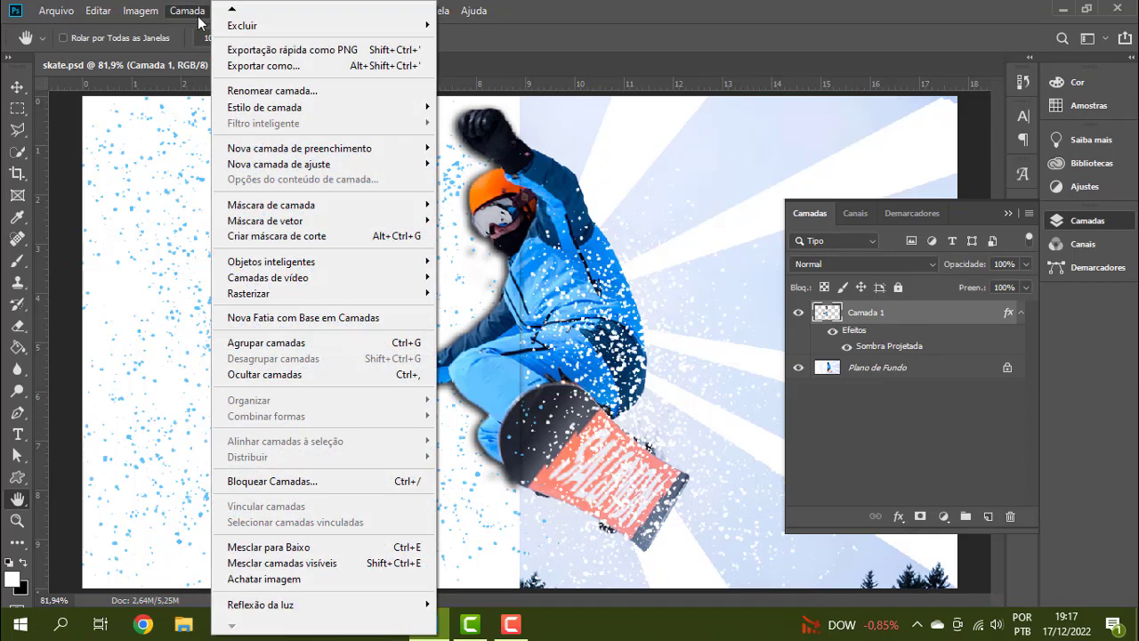
pyautogui.moveTo(356, 107)
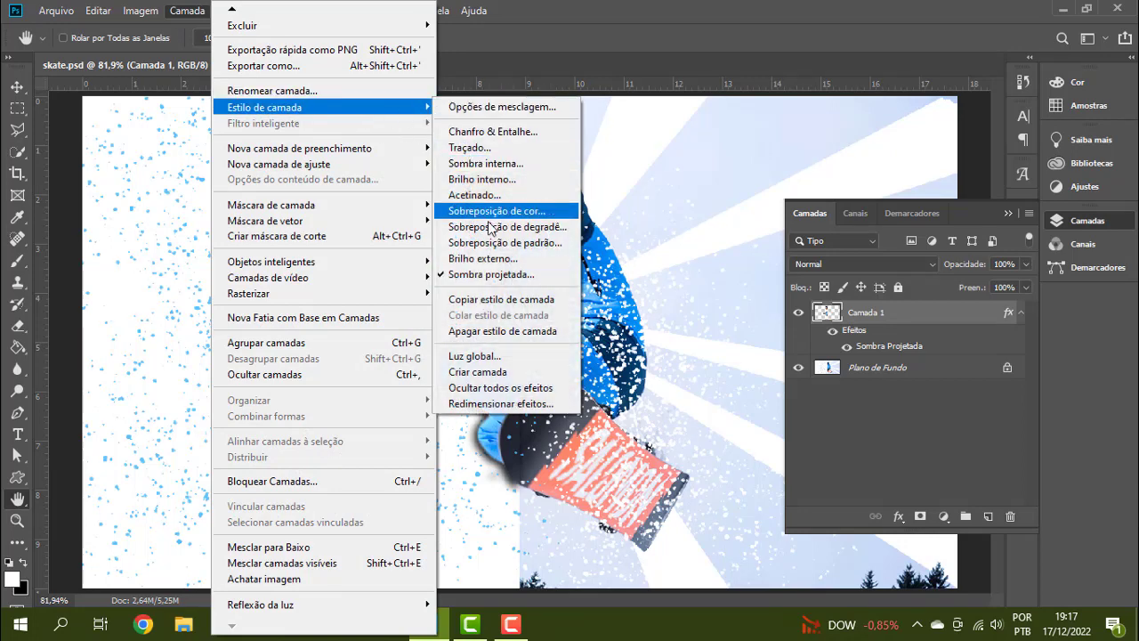
pyautogui.click(496, 374)
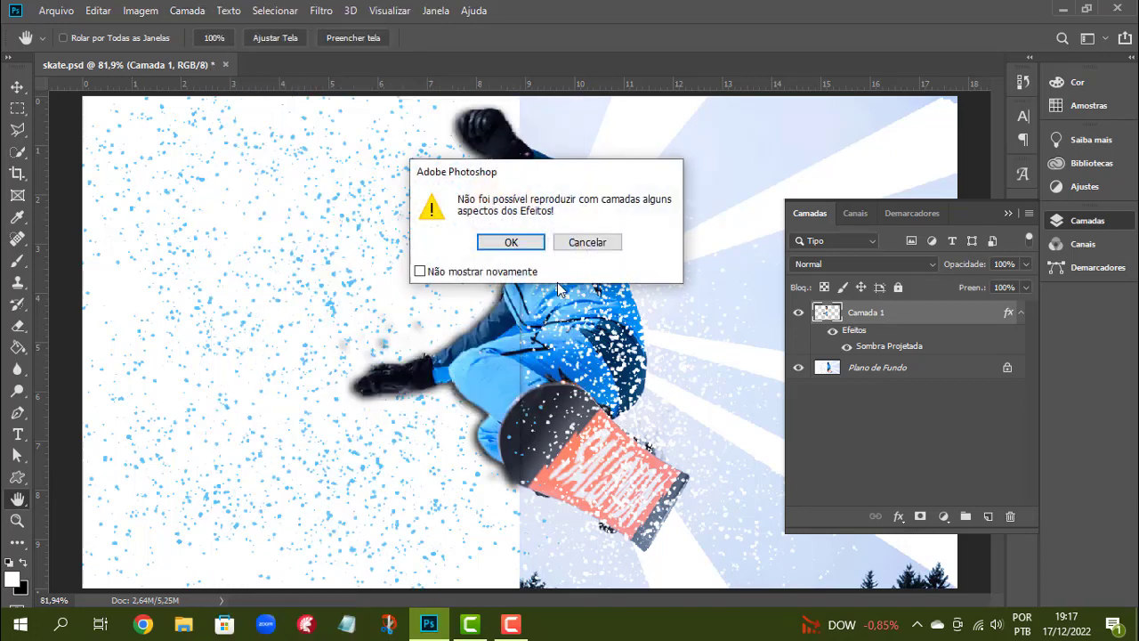
pyautogui.click(511, 241)
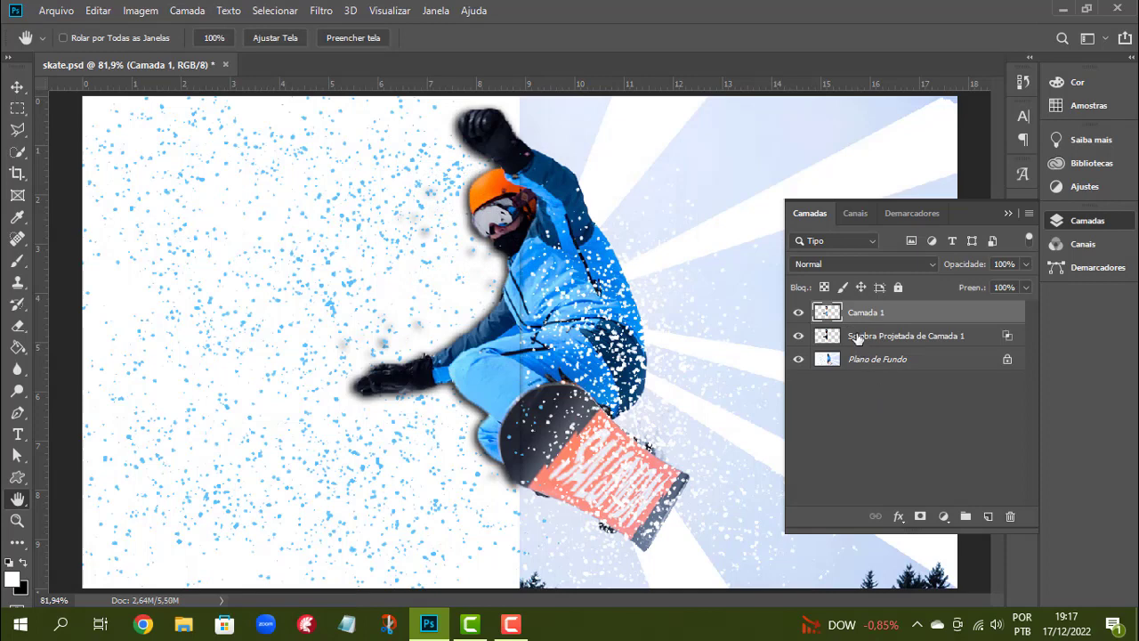
# Select the Sombra Projetada de Camada 1 layer and activate the Eraser with a size 25 brush
pyautogui.click(858, 337)
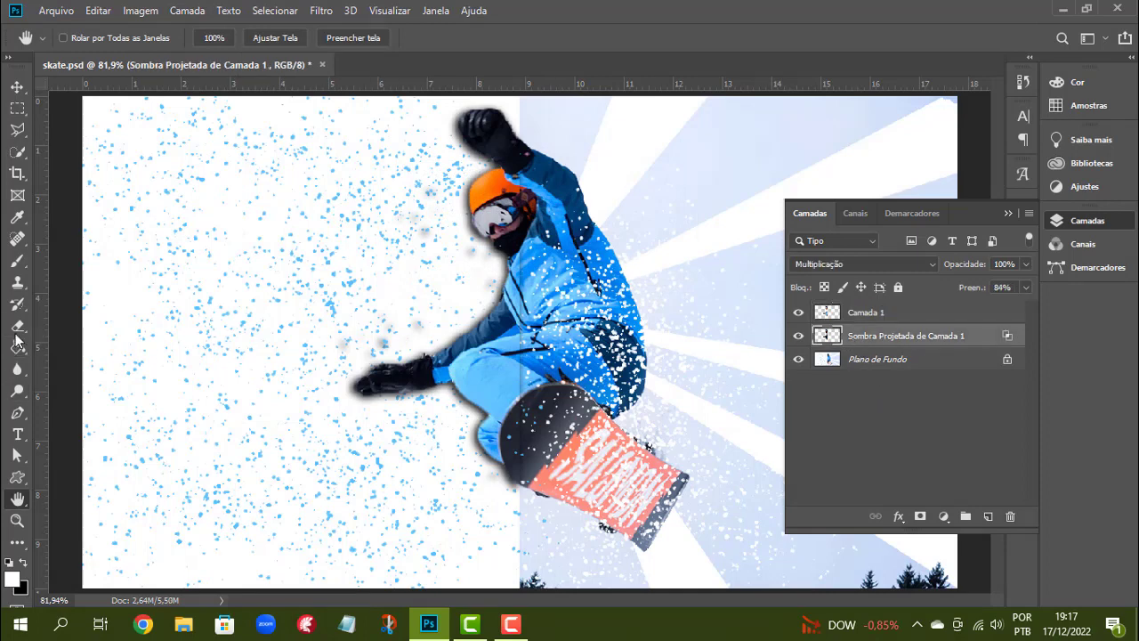
pyautogui.click(17, 325)
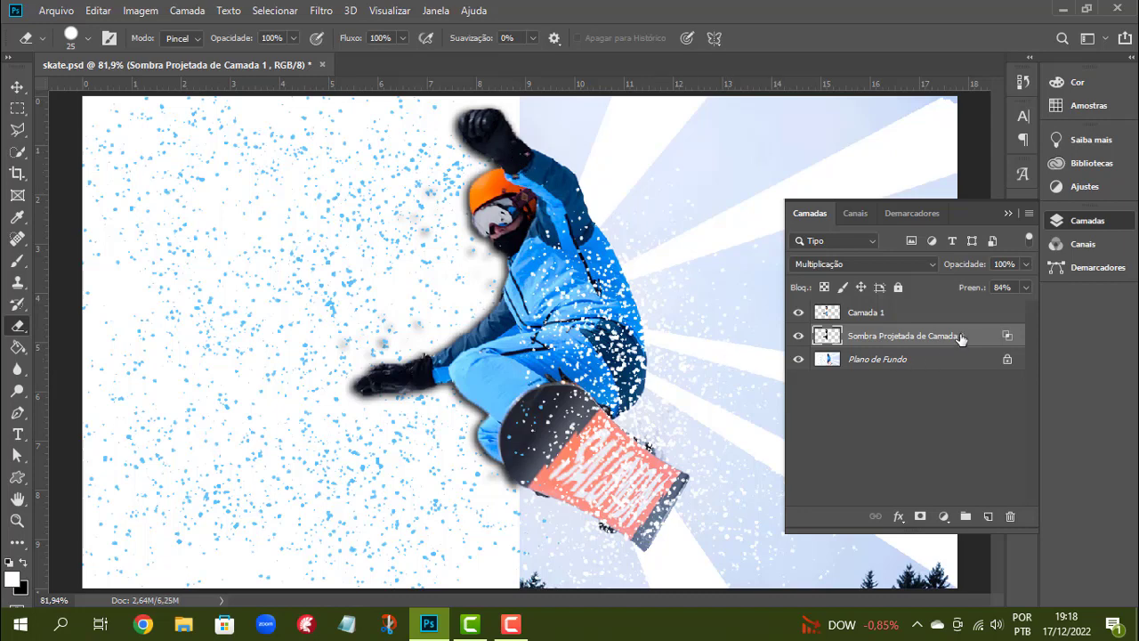
pyautogui.click(1008, 212)
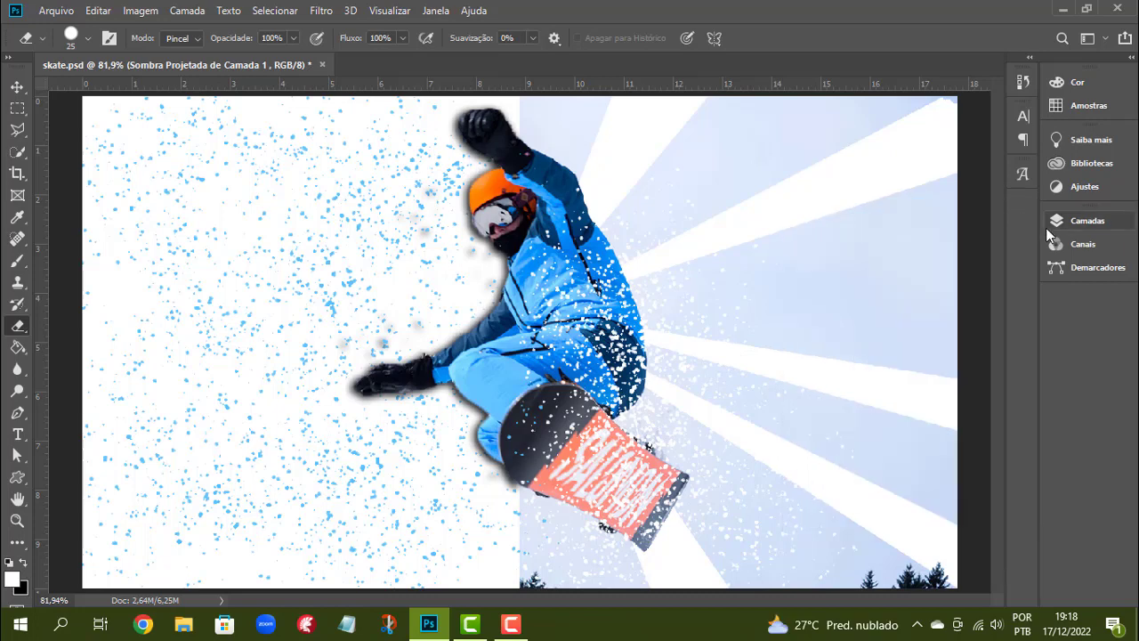